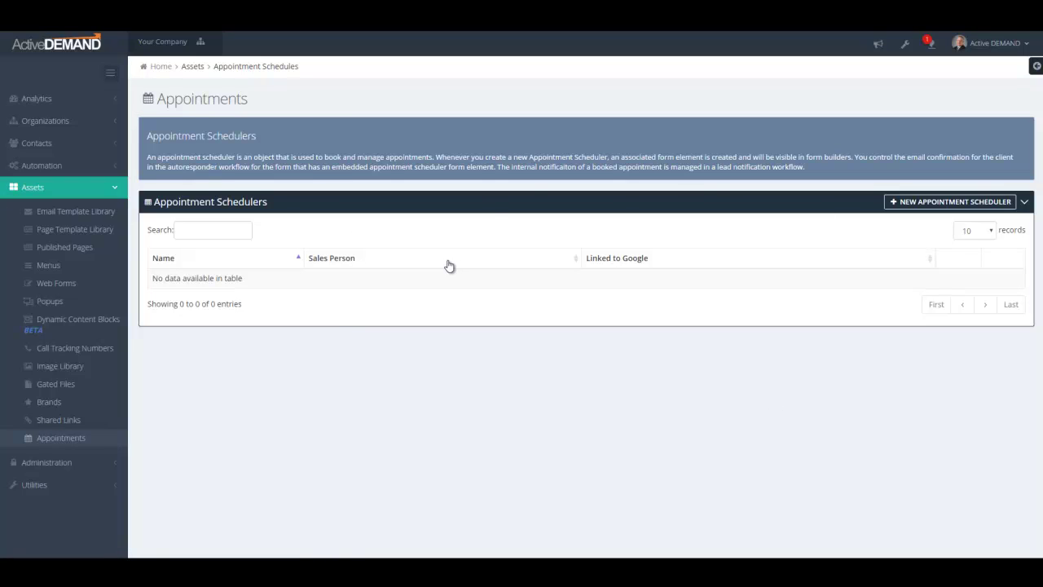
- Create a new appointment scheduler named "My Appointments"
{"action": "left_click", "coordinate": [920, 204]}
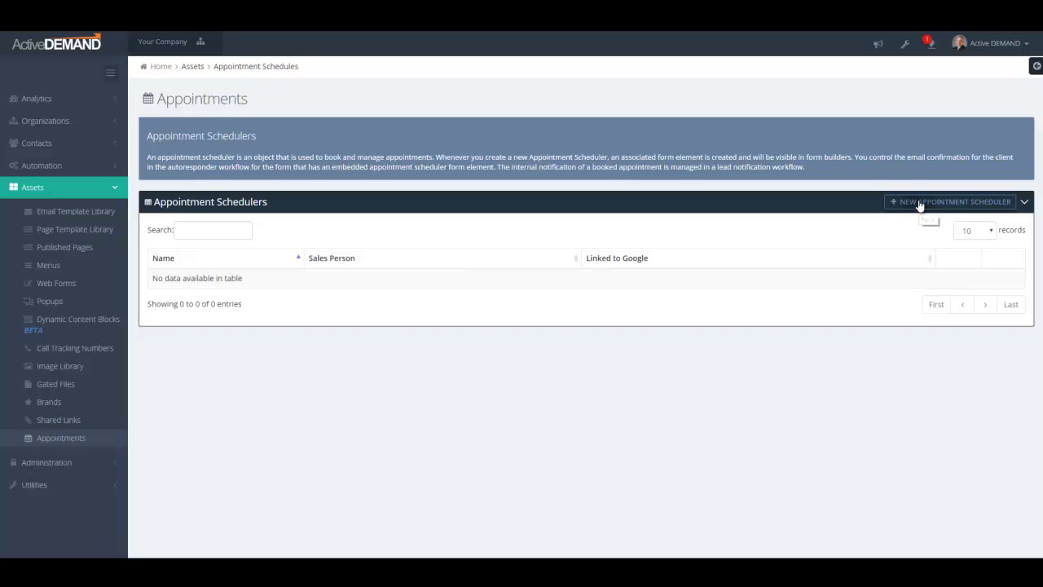
{"action": "left_click", "coordinate": [395, 107]}
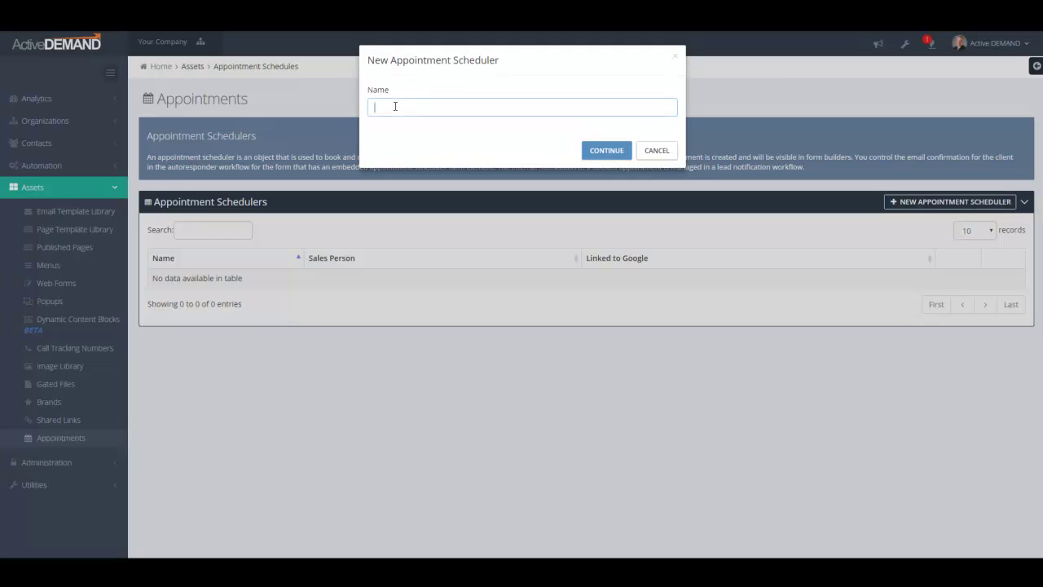
{"action": "type", "text": "My"}
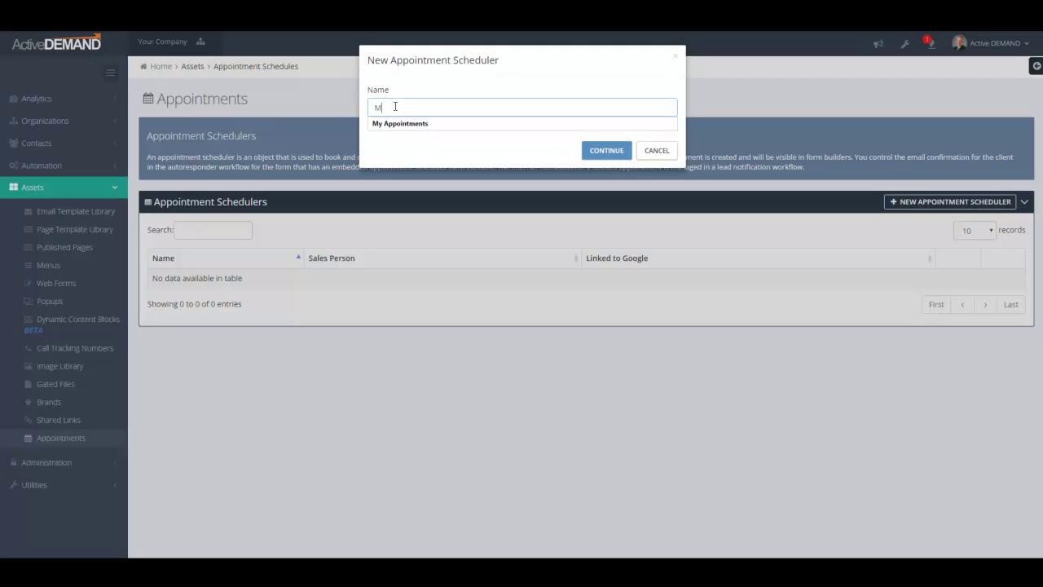
{"action": "key", "text": "Down"}
{"action": "key", "text": "Return"}
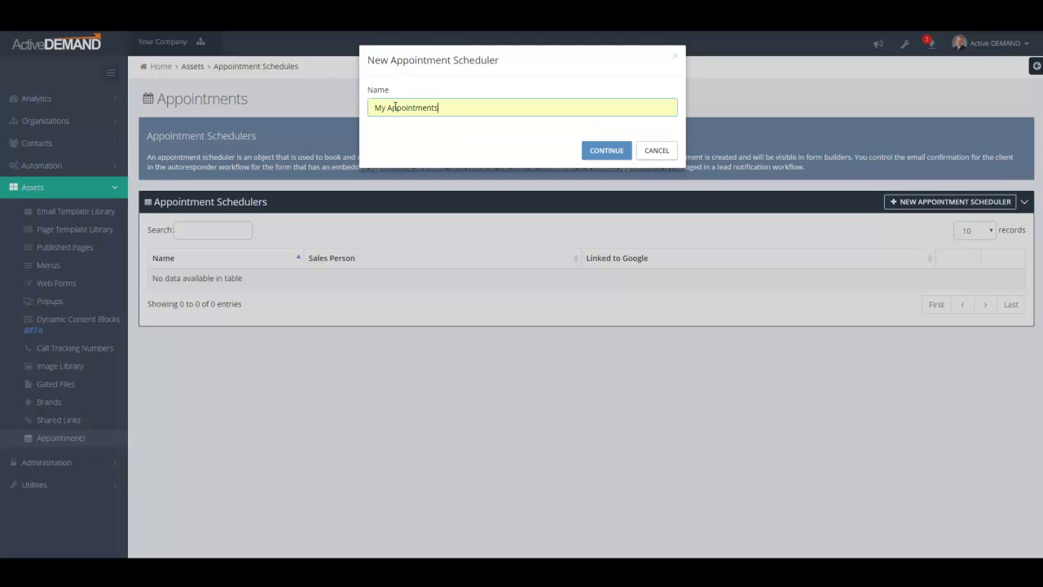
{"action": "left_click", "coordinate": [610, 153]}
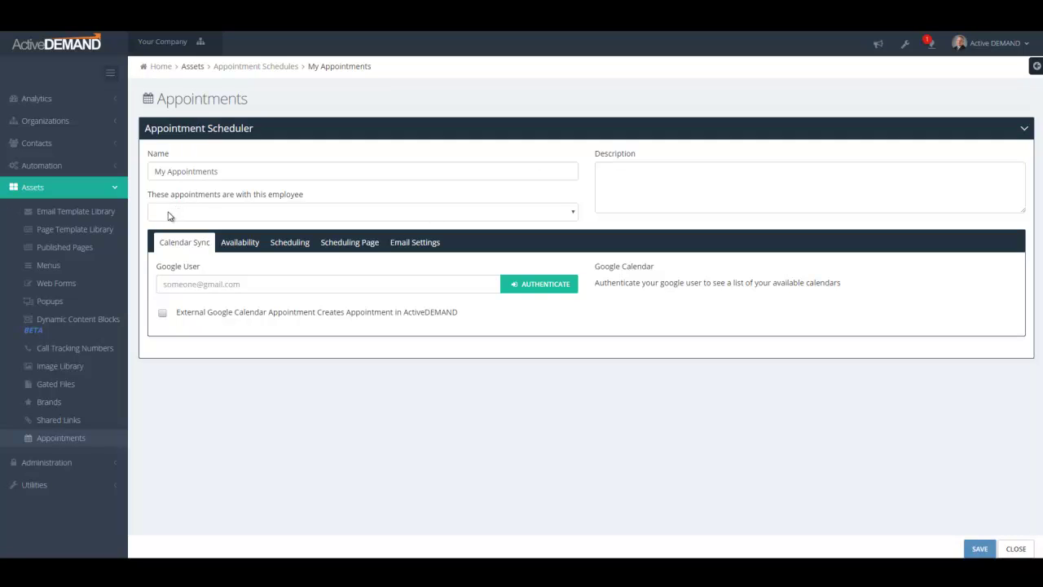
- Set Active DEMAND as the employee these appointments are with
{"action": "left_click_drag", "start_coordinate": [149, 195], "coordinate": [301, 198]}
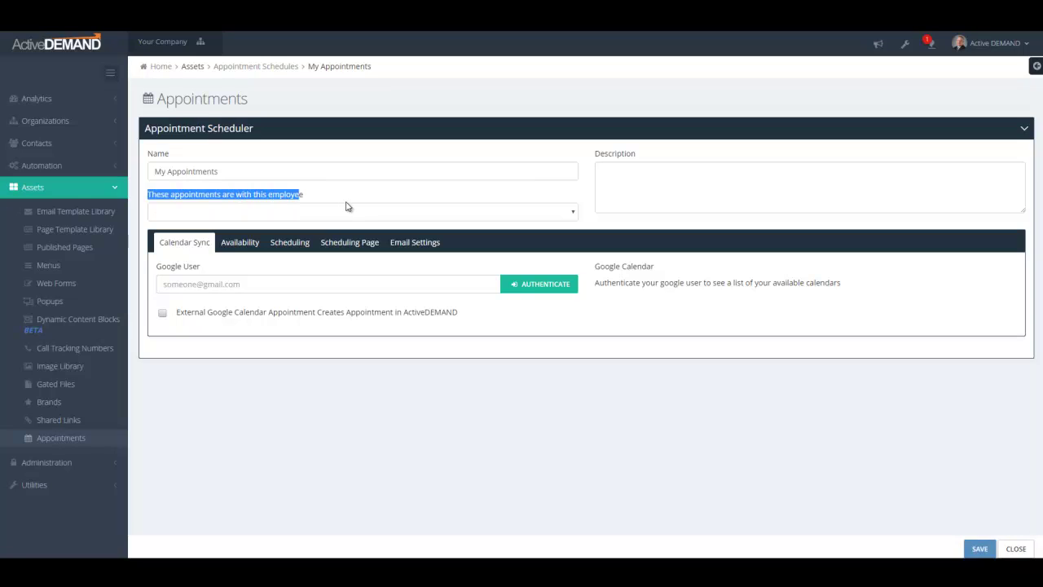
{"action": "left_click", "coordinate": [428, 206]}
{"action": "left_click", "coordinate": [387, 318]}
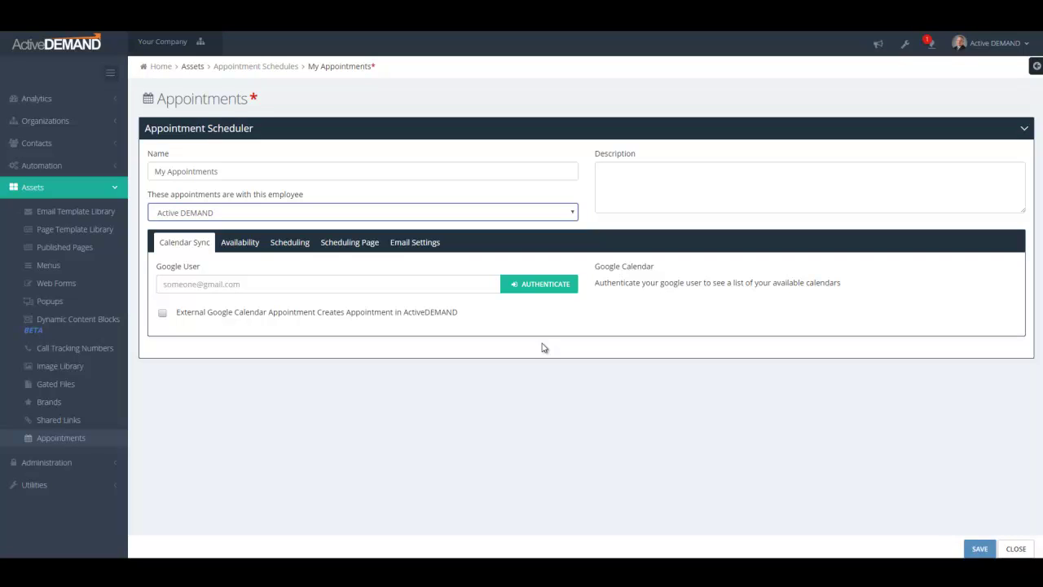
- Define an availability block from 8:00 AM to 12:00 PM for Monday through Friday
{"action": "left_click", "coordinate": [242, 249]}
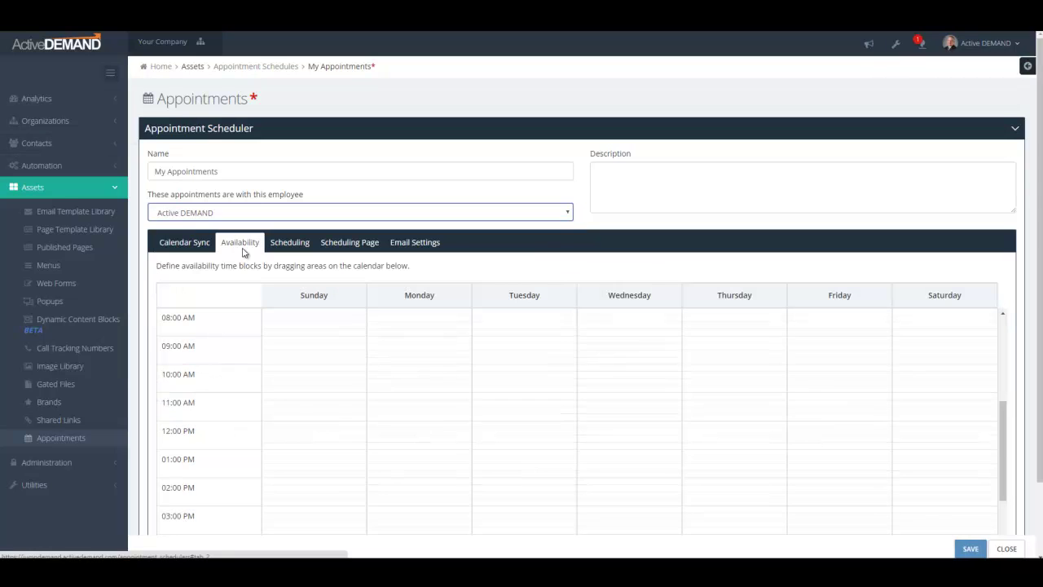
{"action": "left_click_drag", "start_coordinate": [1005, 454], "coordinate": [1002, 392]}
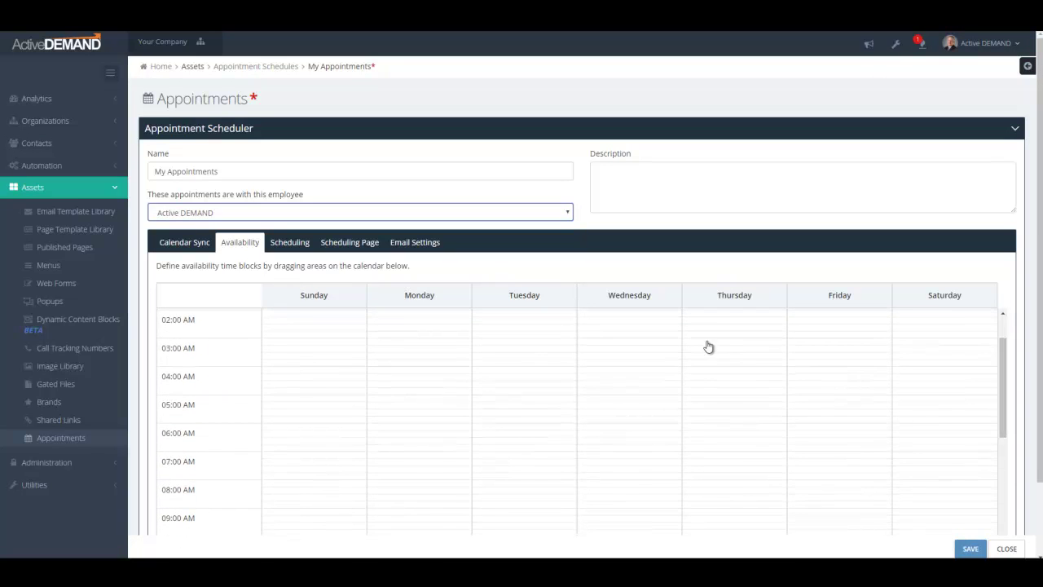
{"action": "scroll", "coordinate": [383, 431], "scroll_direction": "down", "scroll_amount": 3}
{"action": "scroll", "coordinate": [389, 434], "scroll_direction": "up", "scroll_amount": 2}
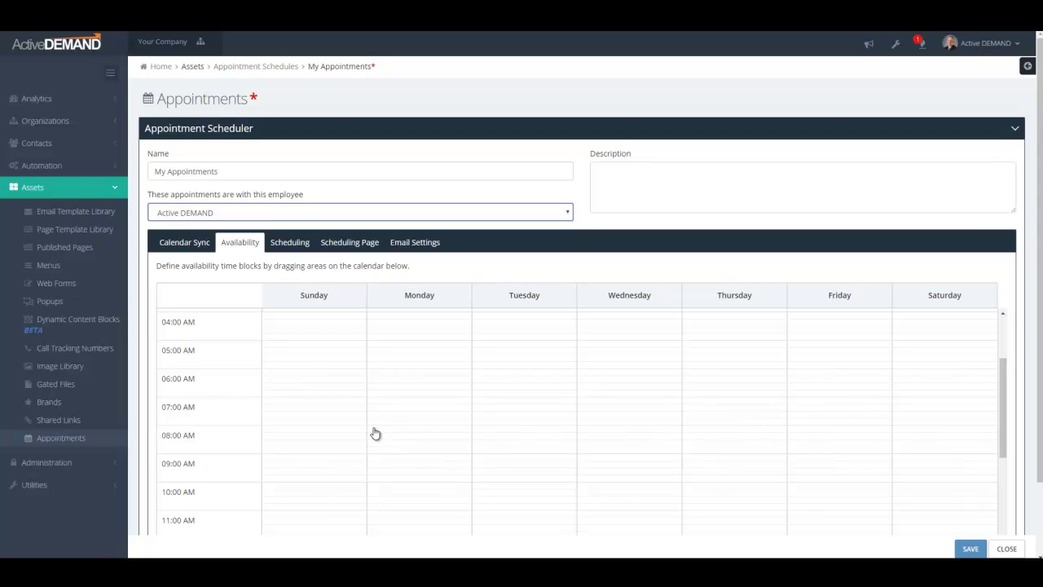
{"action": "mouse_move", "coordinate": [375, 434]}
{"action": "left_mouse_down"}
{"action": "mouse_move", "coordinate": [741, 458]}
{"action": "mouse_move", "coordinate": [752, 519]}
{"action": "mouse_move", "coordinate": [851, 526]}
{"action": "left_mouse_up"}
{"action": "scroll", "coordinate": [868, 505], "scroll_direction": "down", "scroll_amount": 5}
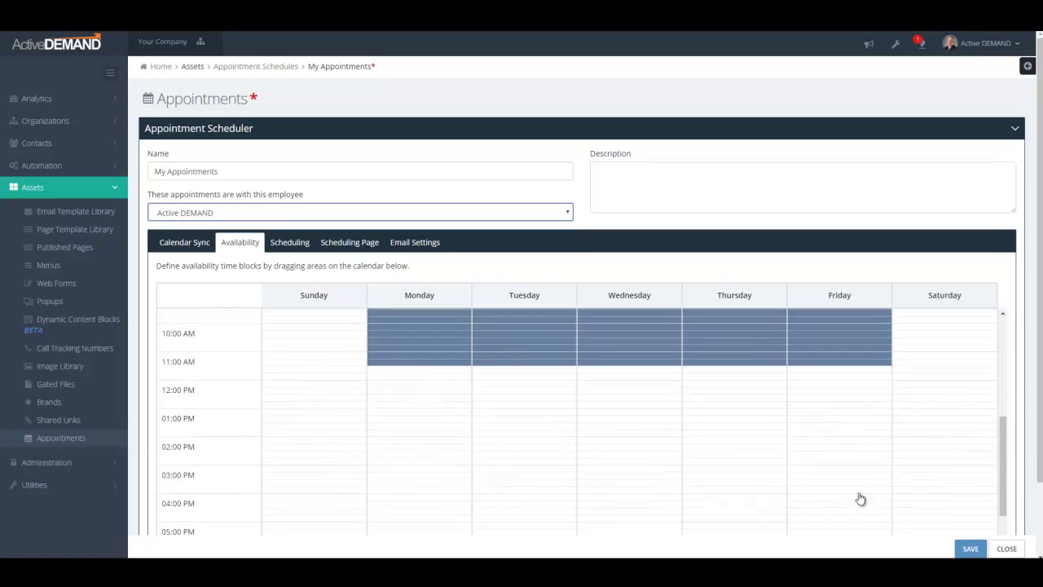
{"action": "scroll", "coordinate": [567, 438], "scroll_direction": "up", "scroll_amount": 3}
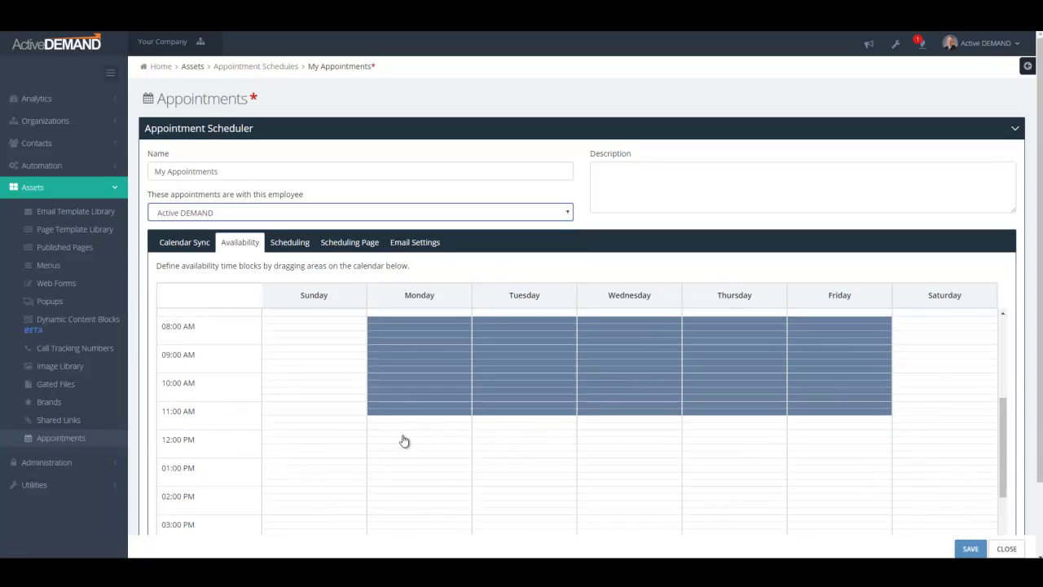
{"action": "mouse_move", "coordinate": [375, 422]}
{"action": "left_mouse_down"}
{"action": "mouse_move", "coordinate": [715, 450]}
{"action": "mouse_move", "coordinate": [850, 431]}
{"action": "mouse_move", "coordinate": [801, 443]}
{"action": "left_mouse_up"}
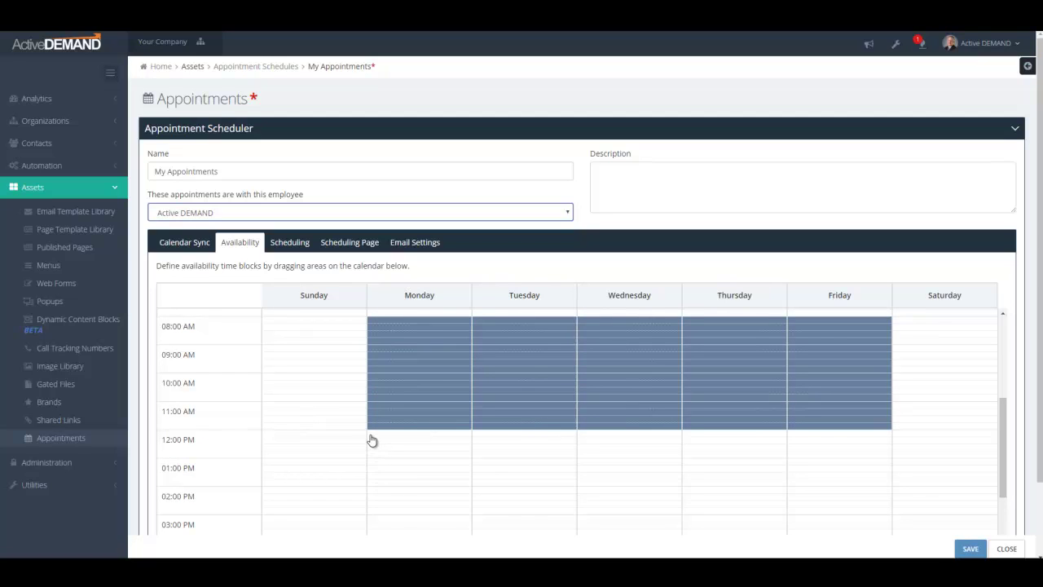
- Add an afternoon availability block from 1:00 PM to 5:00 PM for Monday through Friday
{"action": "mouse_move", "coordinate": [366, 470]}
{"action": "left_mouse_down"}
{"action": "mouse_move", "coordinate": [820, 548]}
{"action": "mouse_move", "coordinate": [866, 530]}
{"action": "left_mouse_up"}
{"action": "scroll", "coordinate": [866, 530], "scroll_direction": "down", "scroll_amount": 3}
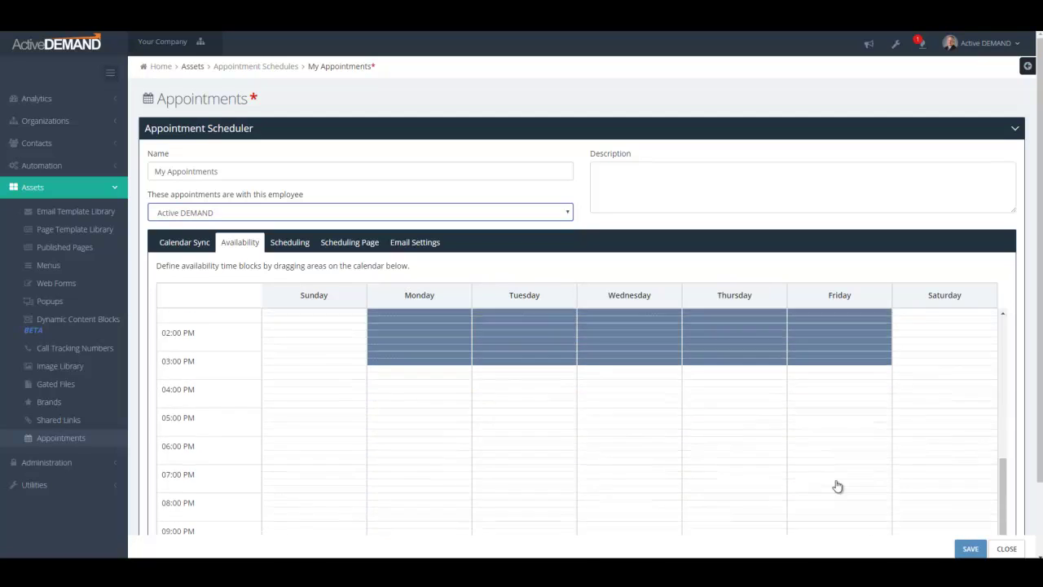
{"action": "left_click_drag", "start_coordinate": [375, 370], "coordinate": [852, 416]}
{"action": "left_click_drag", "start_coordinate": [372, 418], "coordinate": [850, 424]}
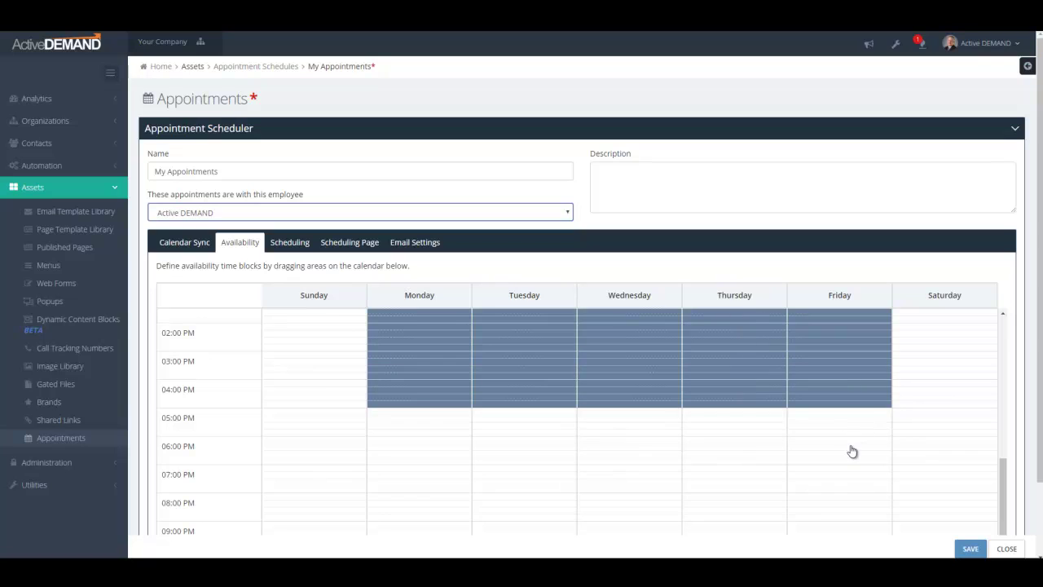
{"action": "scroll", "coordinate": [938, 465], "scroll_direction": "up", "scroll_amount": 2}
{"action": "scroll", "coordinate": [942, 464], "scroll_direction": "up", "scroll_amount": 4}
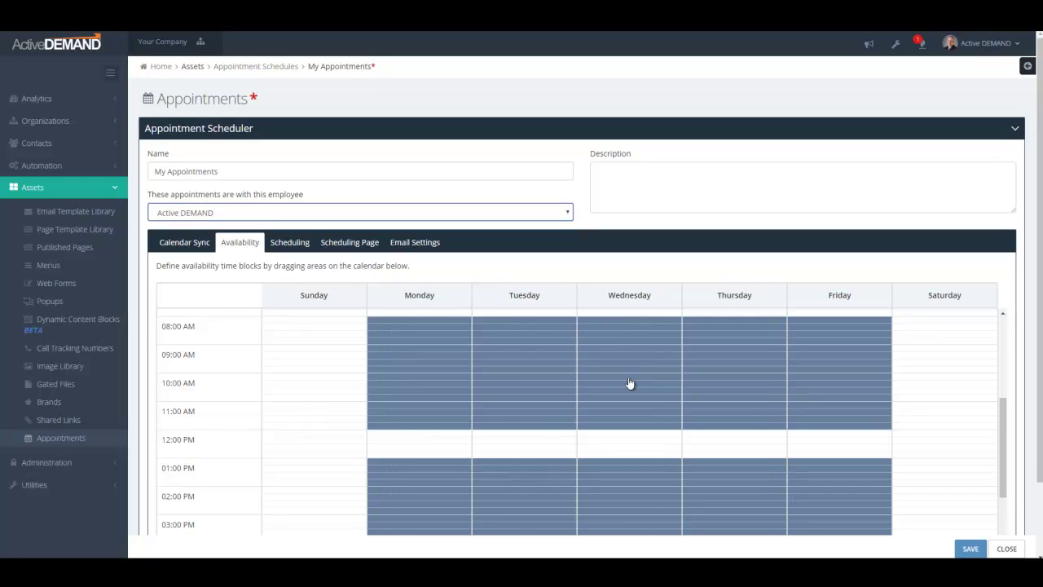
- Set both the default appointment length and the minimum appointment length to 1 hour
{"action": "left_click", "coordinate": [290, 243]}
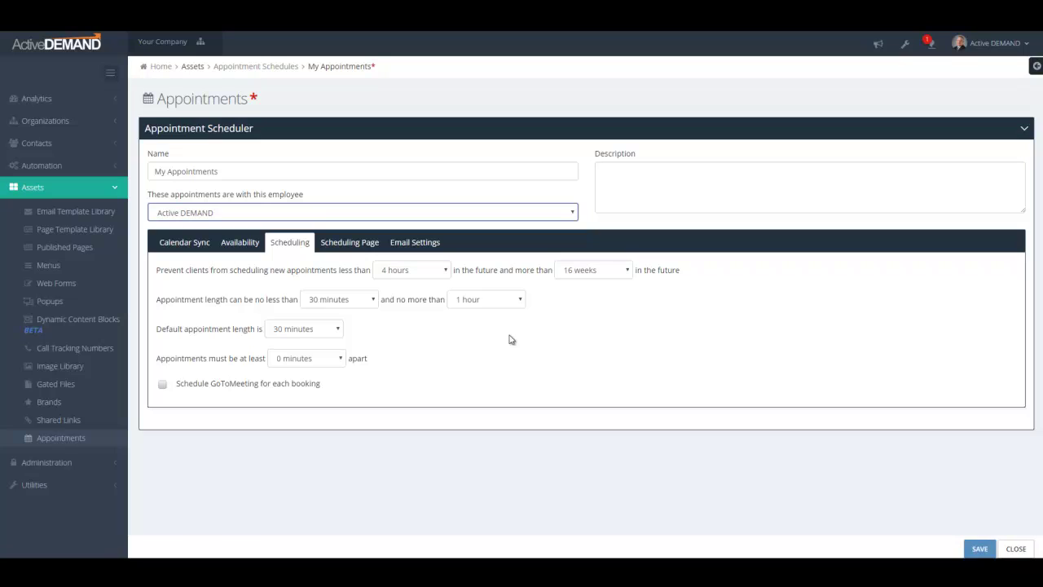
{"action": "left_click", "coordinate": [313, 333]}
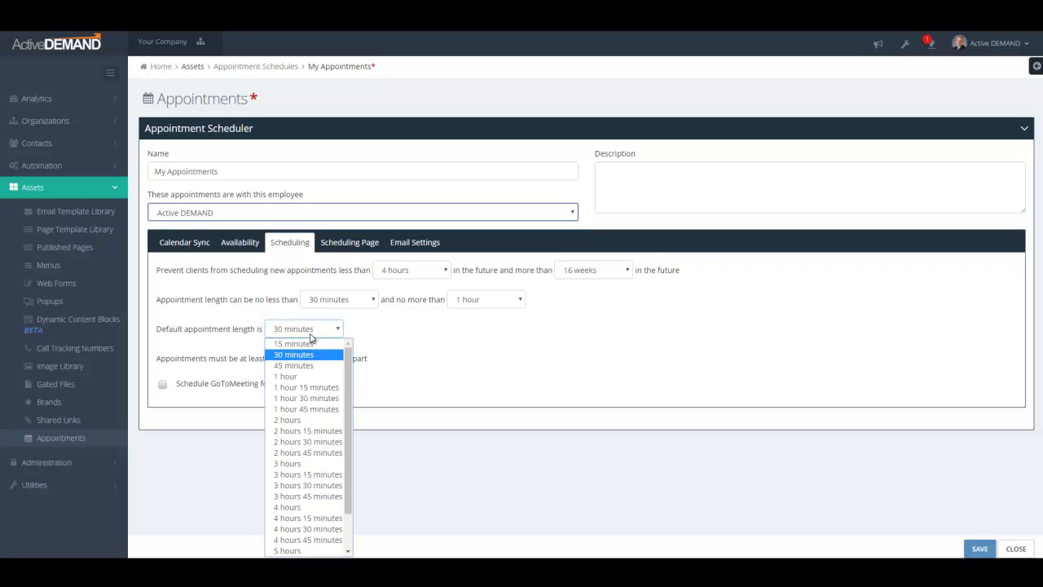
{"action": "left_click", "coordinate": [301, 378]}
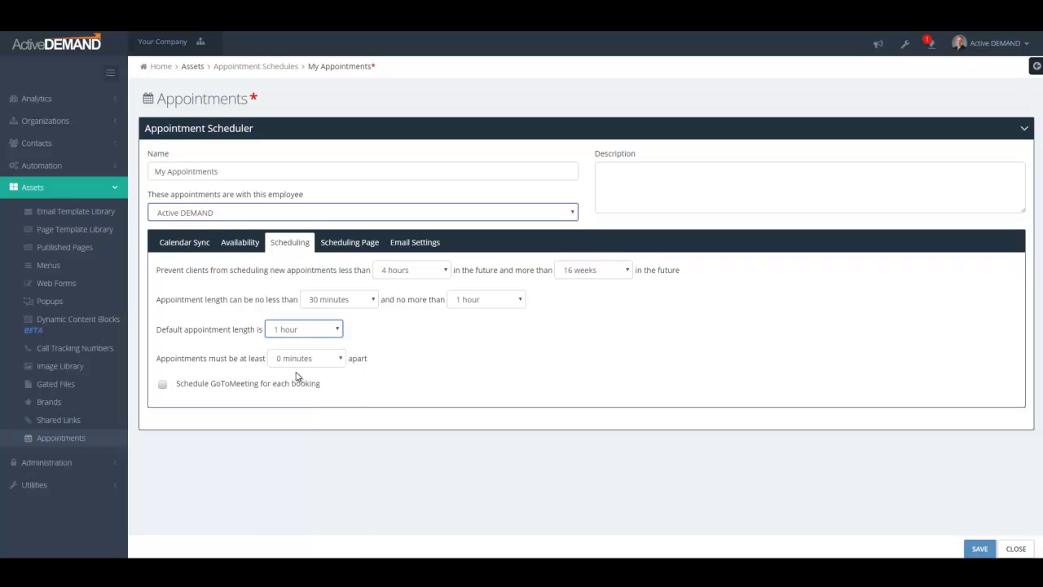
{"action": "left_click", "coordinate": [322, 299]}
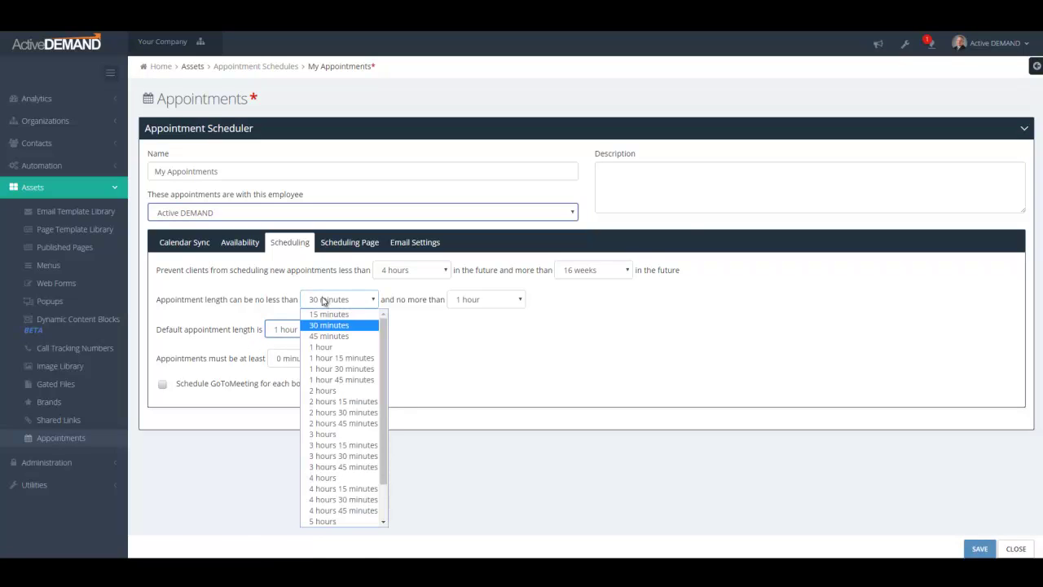
{"action": "left_click", "coordinate": [322, 351]}
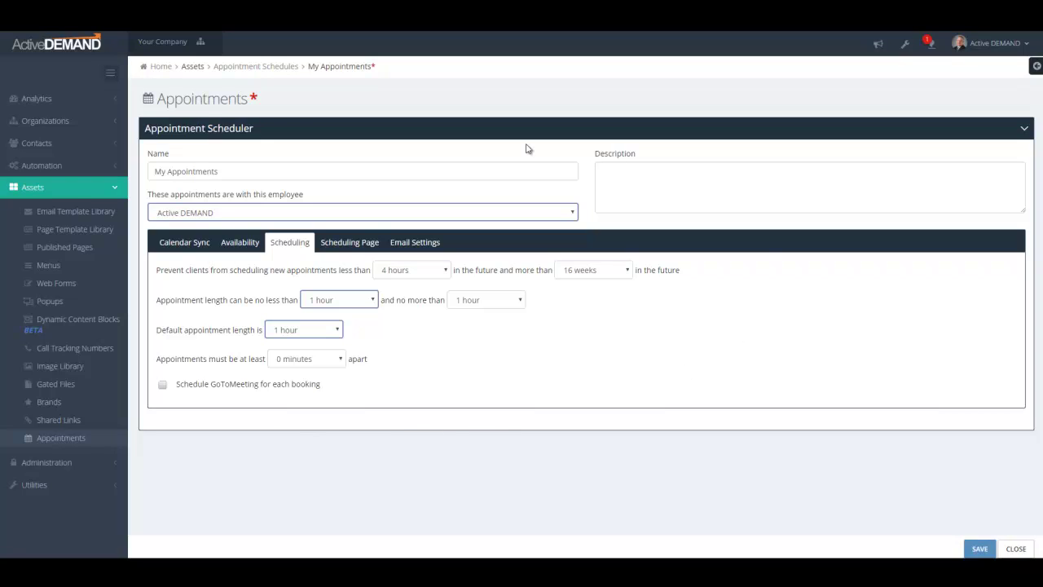
- Review the client scheduling page's editable URL ending and the scheduler's email settings
{"action": "left_click", "coordinate": [356, 242]}
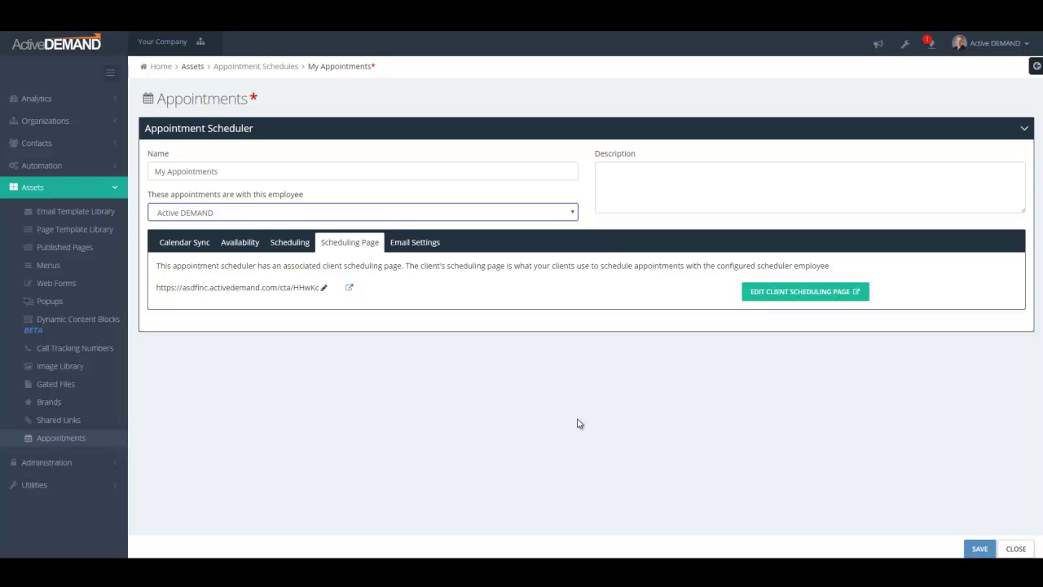
{"action": "left_click", "coordinate": [324, 292]}
{"action": "double_click", "coordinate": [325, 291]}
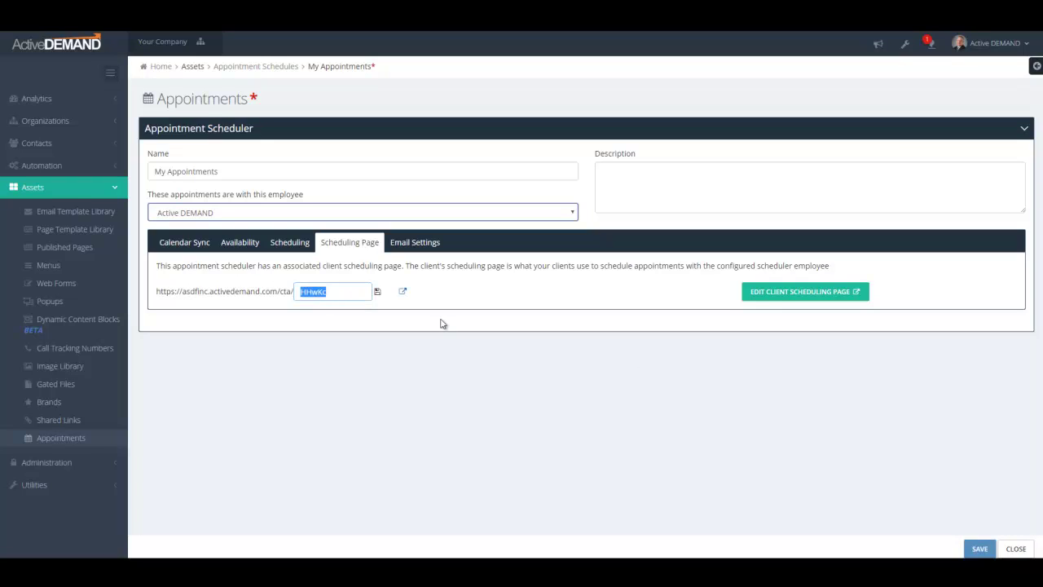
{"action": "left_click", "coordinate": [377, 293]}
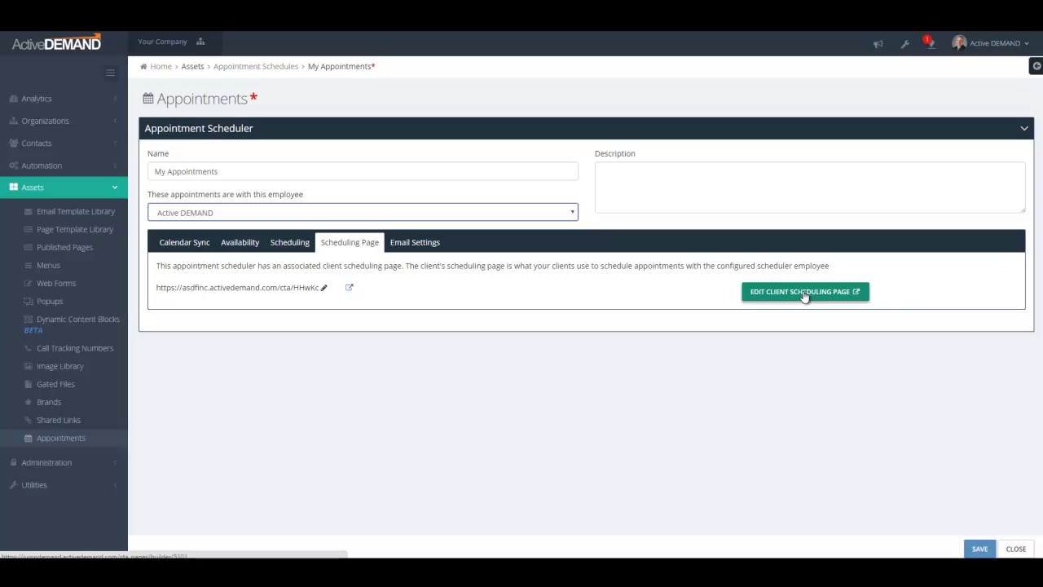
{"action": "left_click", "coordinate": [414, 247]}
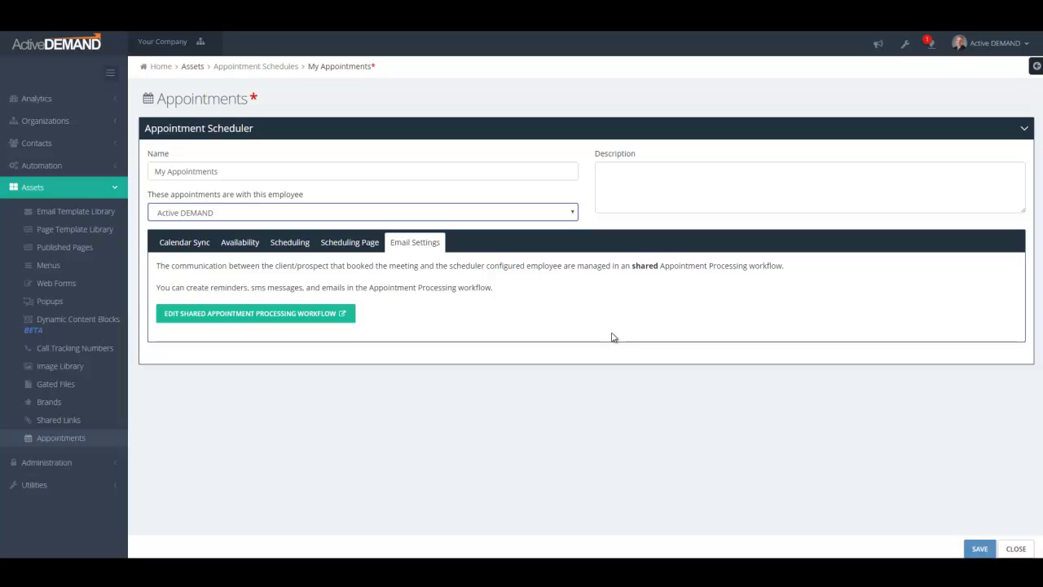
- Open the client scheduling page in the page editor and look over its booking form
{"action": "left_click", "coordinate": [349, 250]}
{"action": "left_click", "coordinate": [806, 292]}
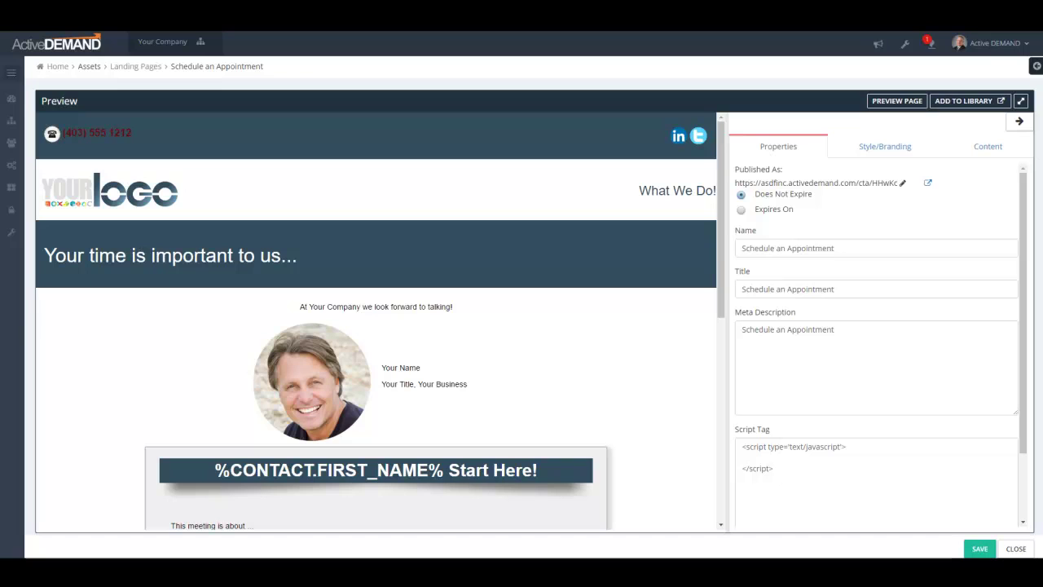
{"action": "scroll", "coordinate": [392, 431], "scroll_direction": "down", "scroll_amount": 3}
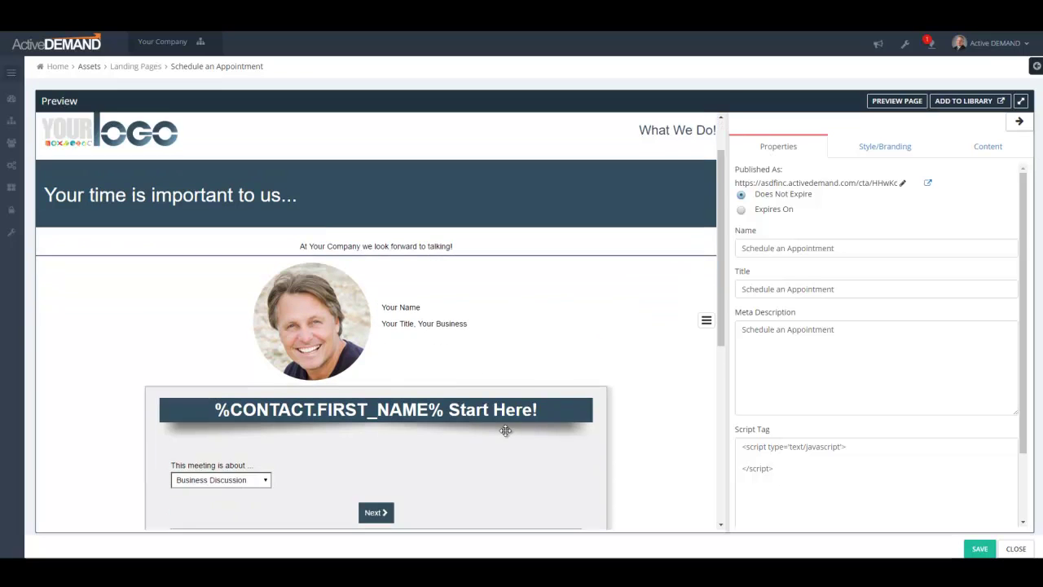
{"action": "scroll", "coordinate": [392, 430], "scroll_direction": "down", "scroll_amount": 1}
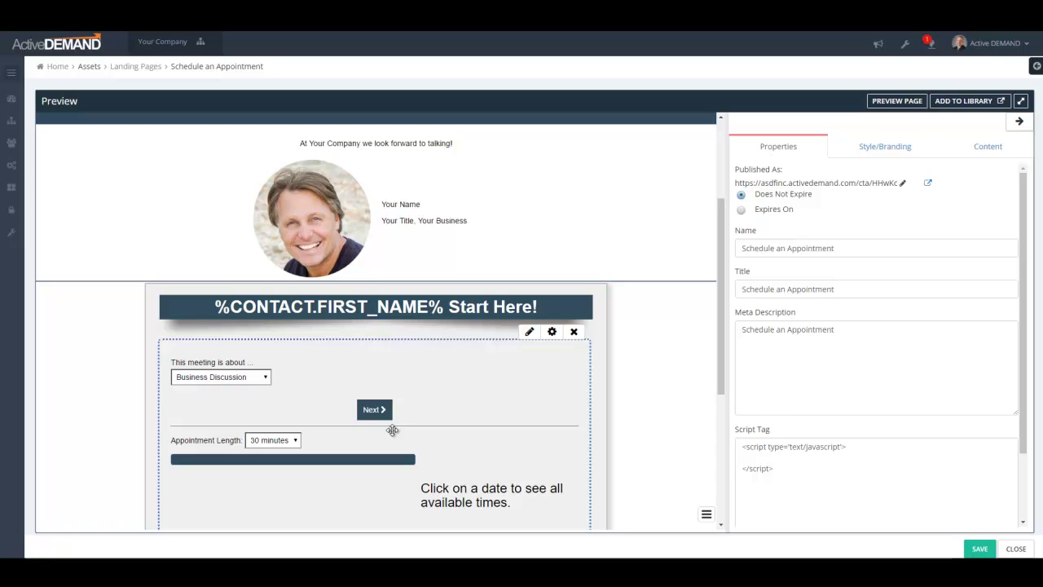
{"action": "left_click_drag", "start_coordinate": [391, 430], "coordinate": [715, 477]}
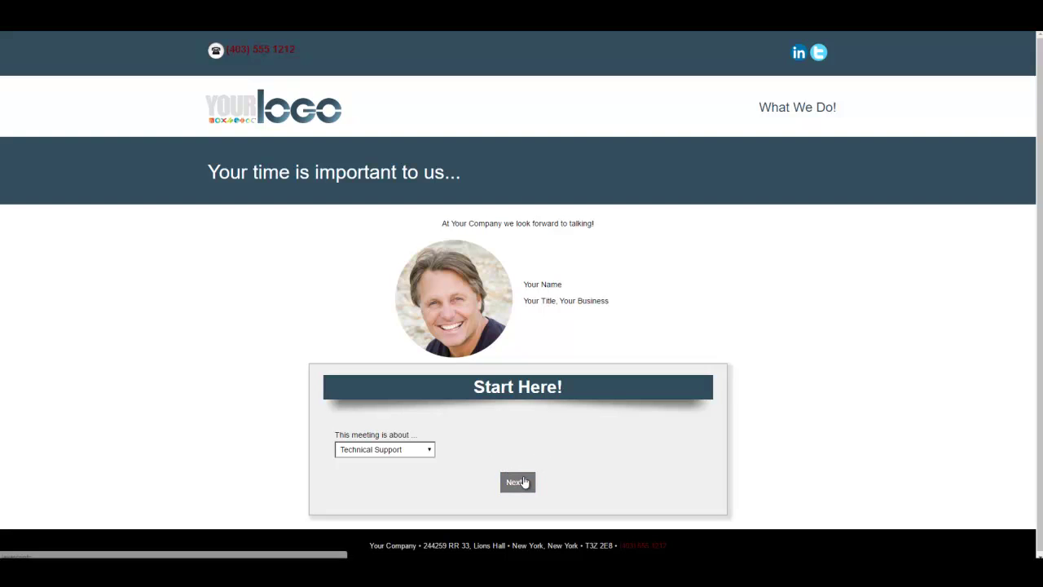
- On the client-facing scheduling page, choose Business Discussion as the meeting topic and continue to the calendar
{"action": "left_click", "coordinate": [394, 455]}
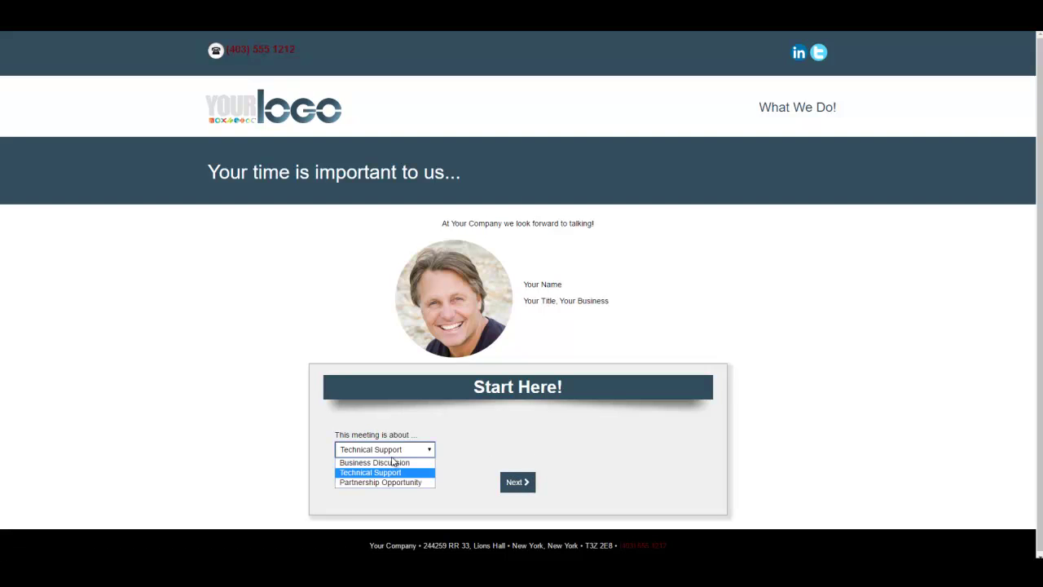
{"action": "left_click", "coordinate": [390, 463]}
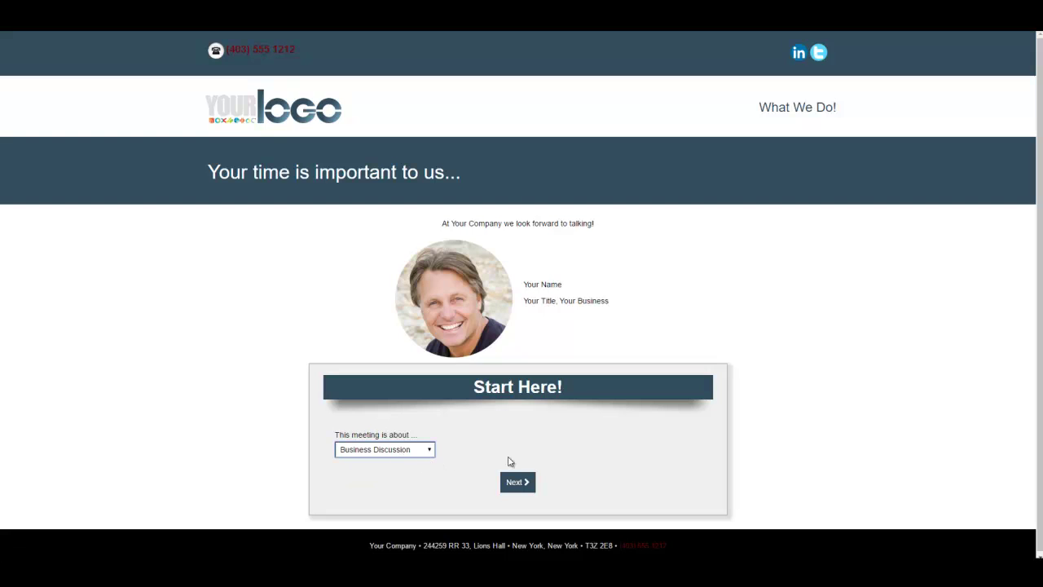
{"action": "left_click", "coordinate": [520, 487]}
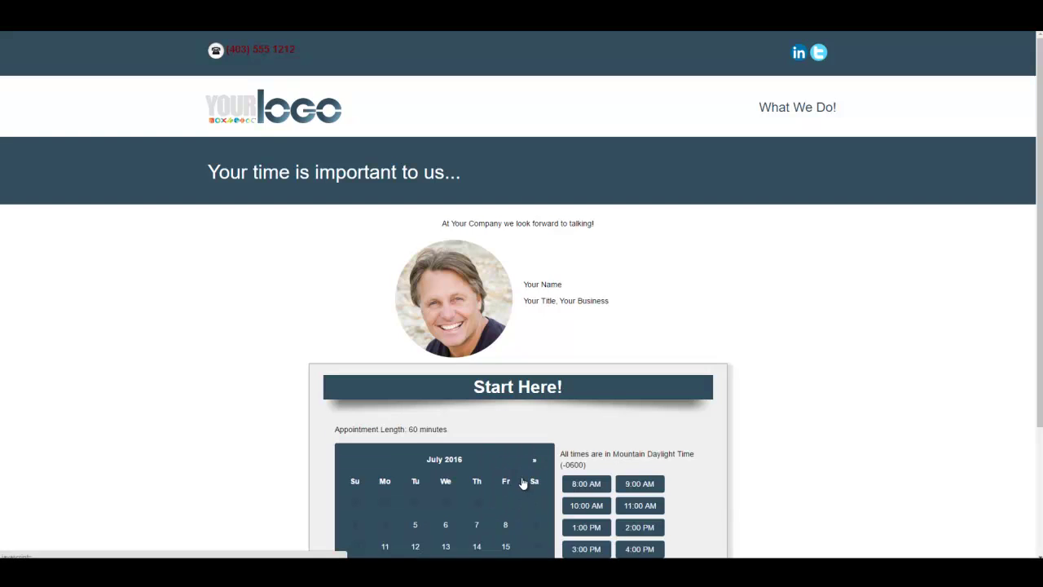
- Select July 14, 2016 at 3:00 PM for the trial appointment and continue
{"action": "scroll", "coordinate": [647, 428], "scroll_direction": "down", "scroll_amount": 2}
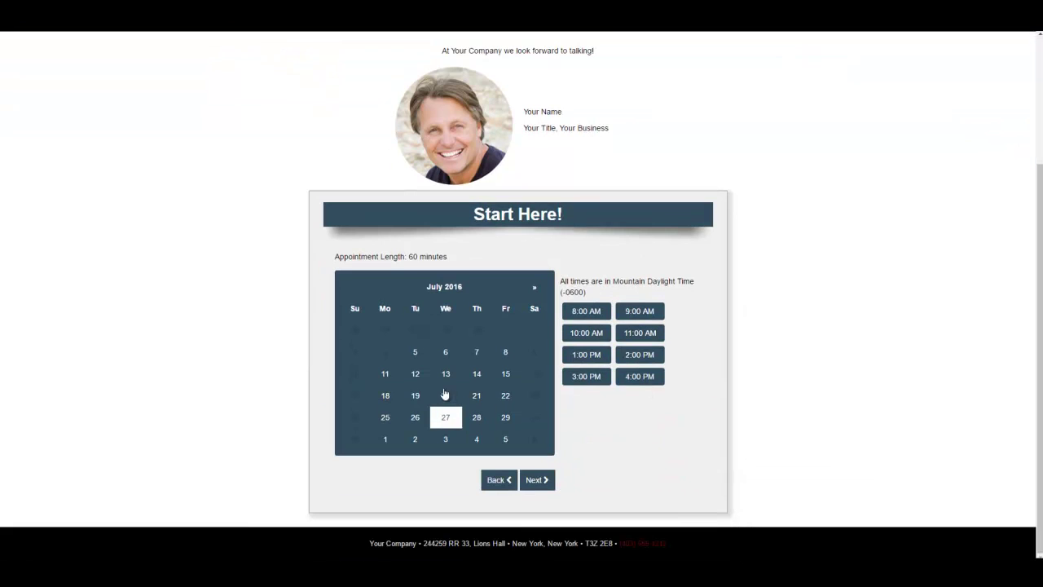
{"action": "left_click", "coordinate": [477, 375]}
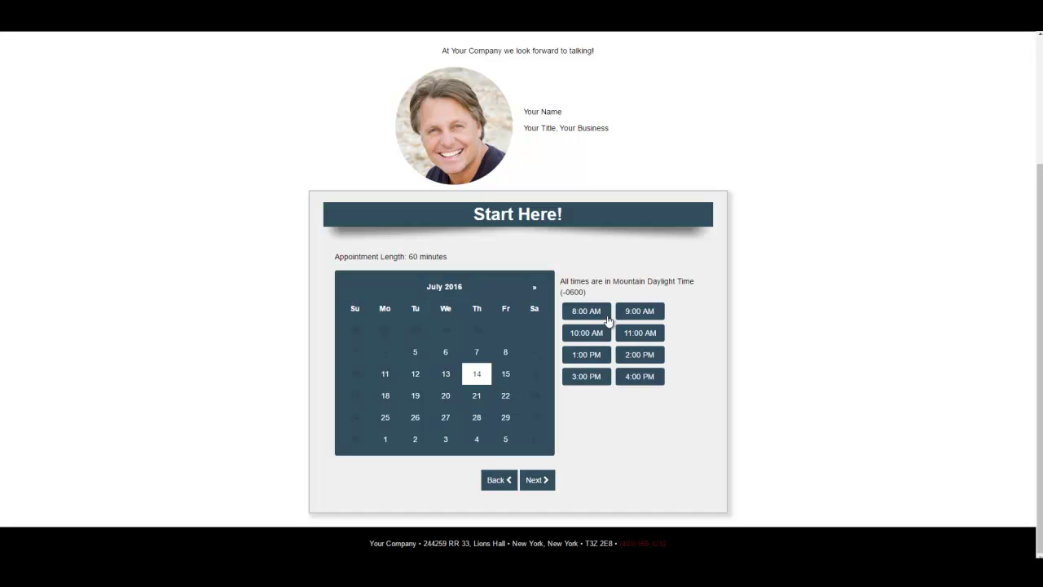
{"action": "left_click", "coordinate": [546, 480]}
{"action": "left_click", "coordinate": [592, 378]}
{"action": "left_click", "coordinate": [533, 478]}
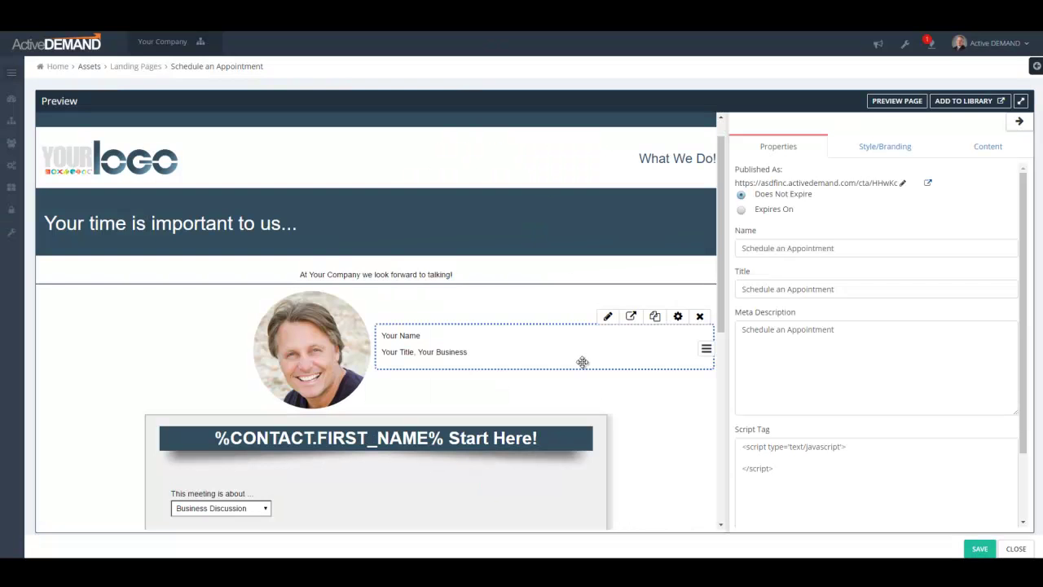
- Look over the landing page's booking form and open that form for editing
{"action": "scroll", "coordinate": [636, 350], "scroll_direction": "down", "scroll_amount": 4}
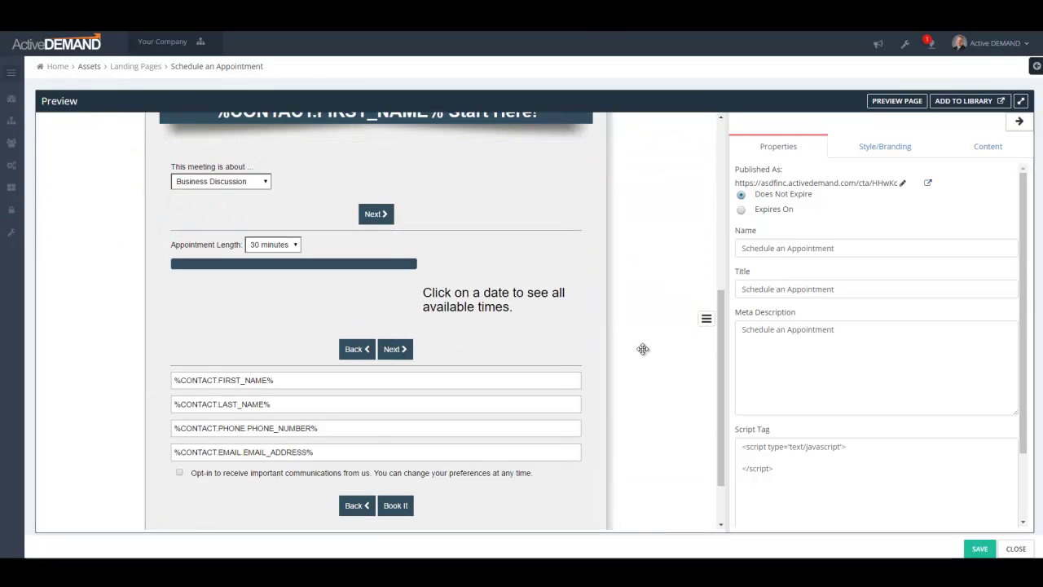
{"action": "scroll", "coordinate": [643, 348], "scroll_direction": "up", "scroll_amount": 1}
{"action": "scroll", "coordinate": [643, 349], "scroll_direction": "down", "scroll_amount": 2}
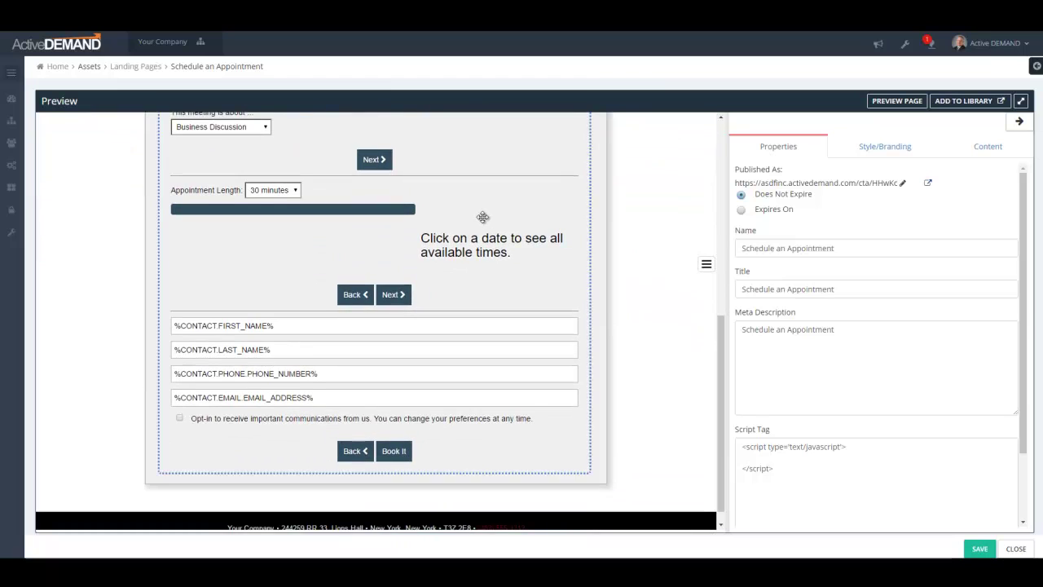
{"action": "scroll", "coordinate": [489, 220], "scroll_direction": "up", "scroll_amount": 1}
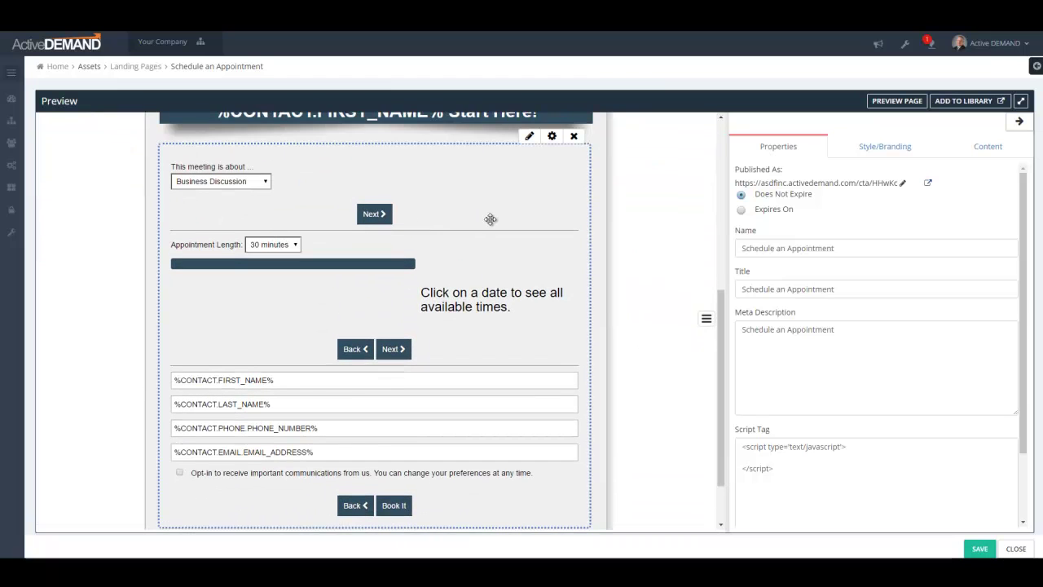
{"action": "left_click", "coordinate": [528, 137]}
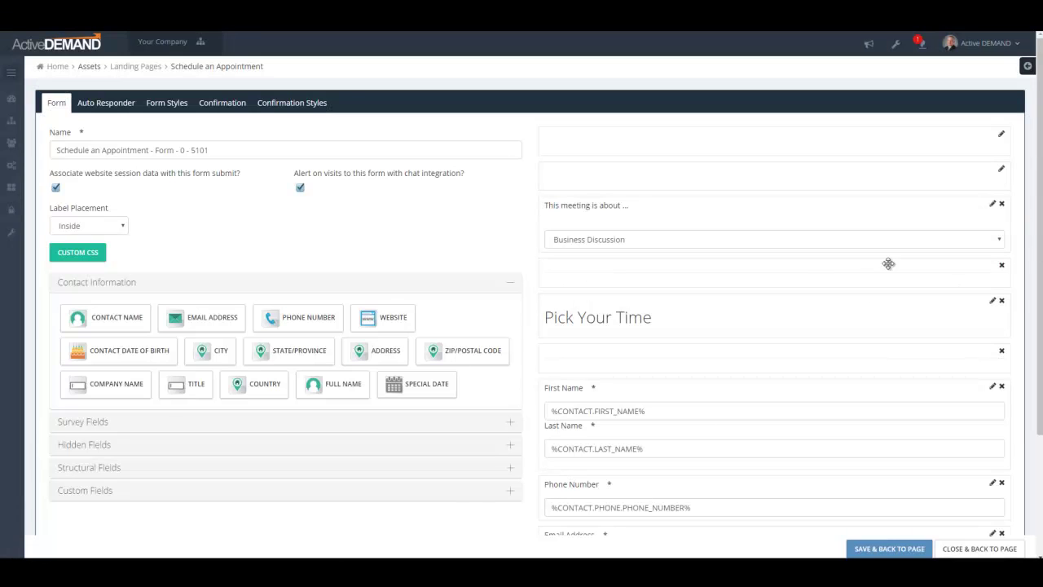
- Check the appointment scheduler assigned to the Pick Your Time field and the structural fields available for the form
{"action": "left_click", "coordinate": [682, 317]}
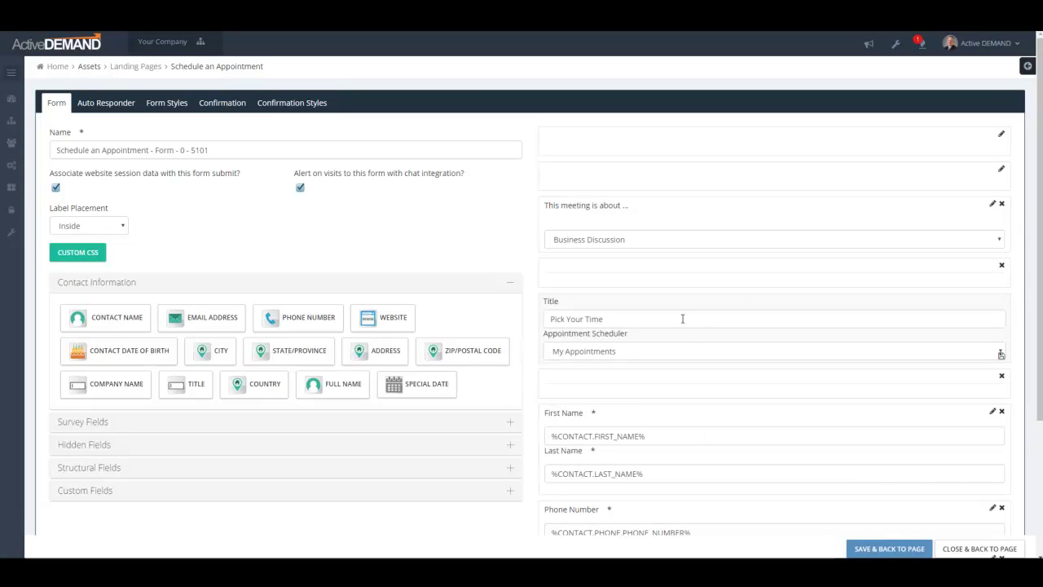
{"action": "left_click", "coordinate": [902, 324]}
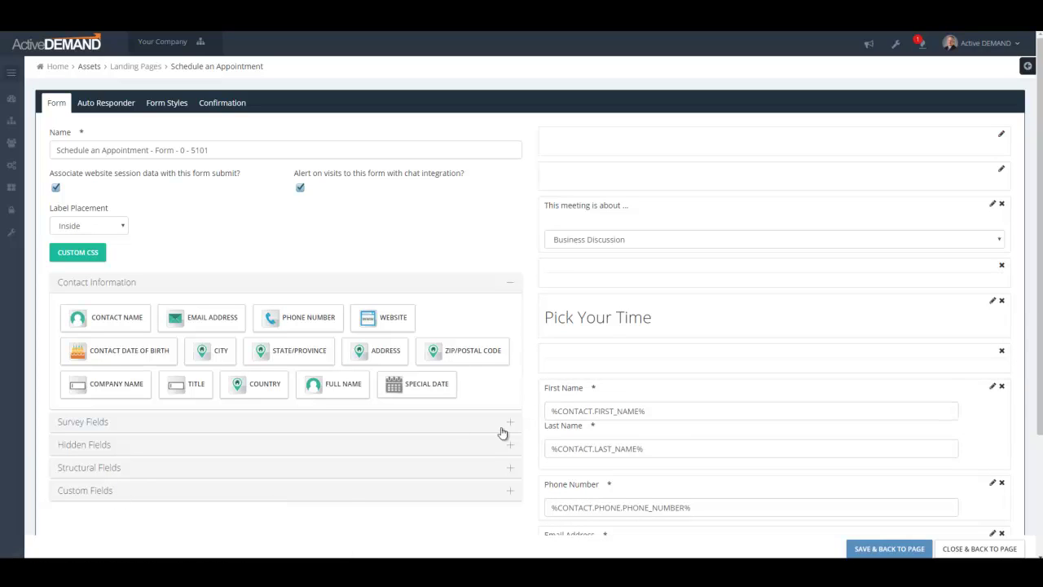
{"action": "left_click", "coordinate": [111, 470]}
{"action": "left_click_drag", "start_coordinate": [76, 375], "coordinate": [713, 413]}
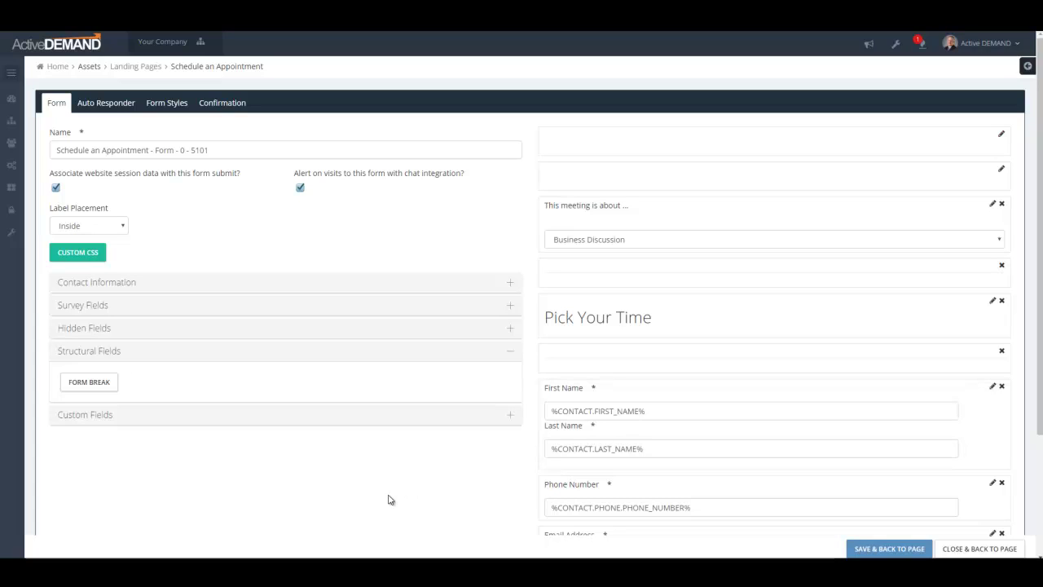
- Remove the Email Prospect action from the booking form's auto responder
{"action": "left_click", "coordinate": [119, 108]}
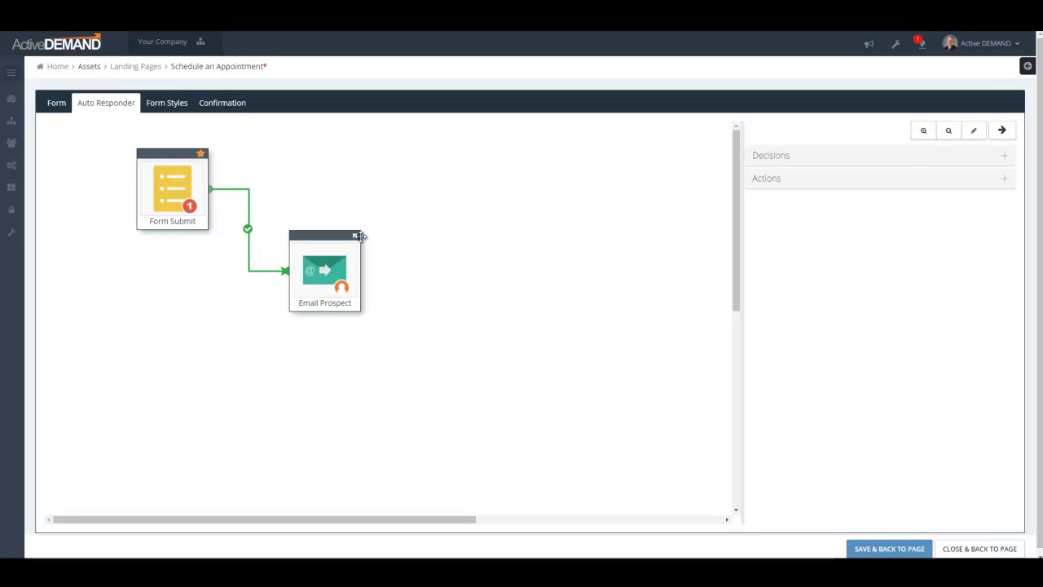
{"action": "left_click", "coordinate": [354, 235]}
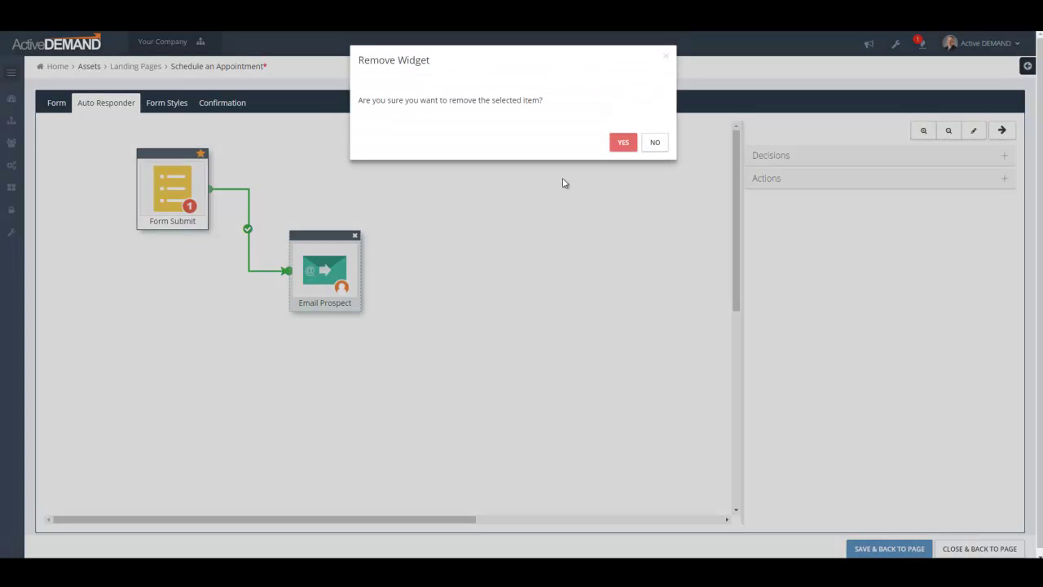
{"action": "left_click", "coordinate": [618, 141]}
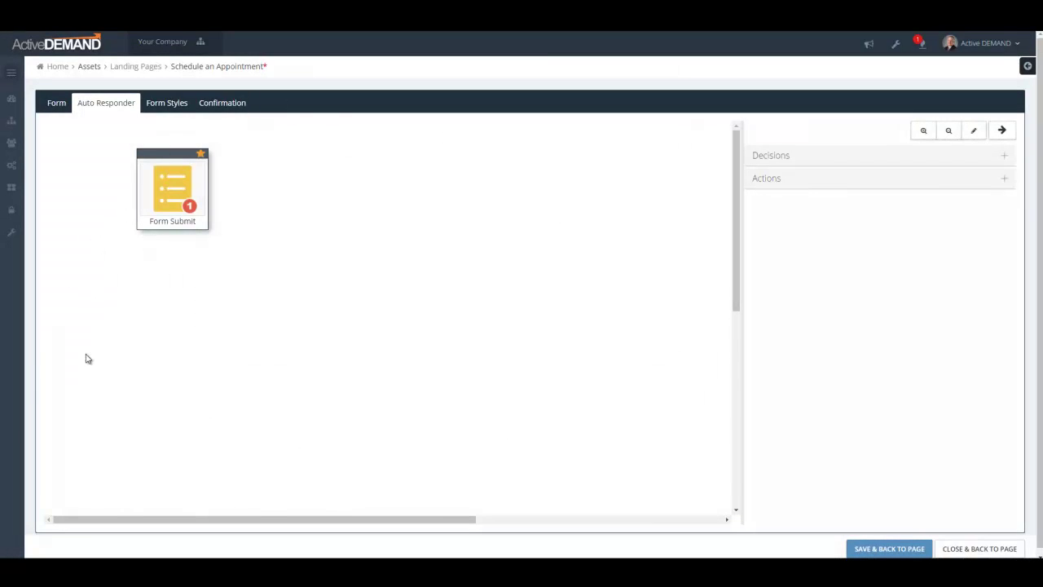
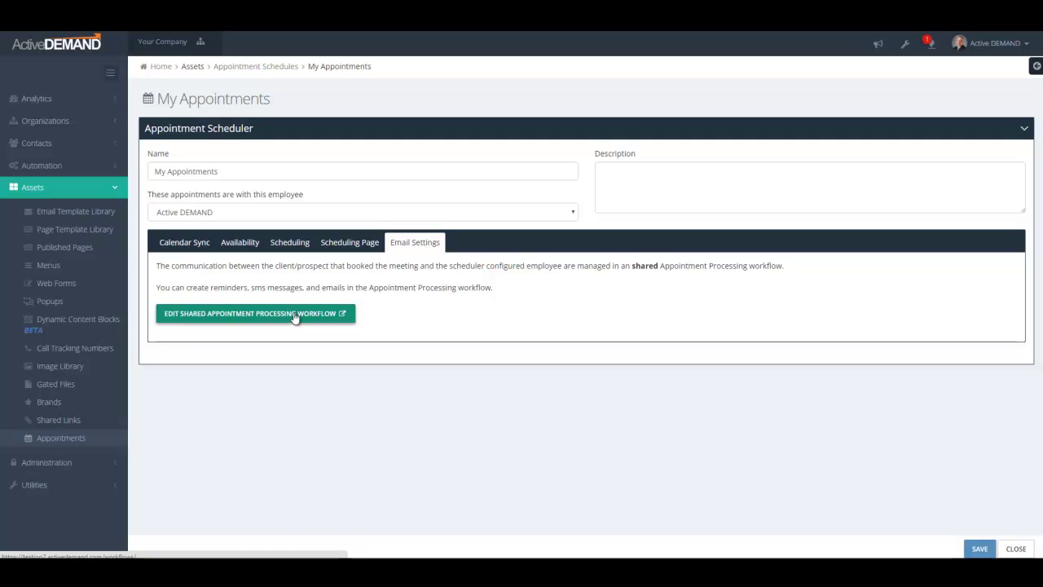
- Open the shared Appointment Processing workflow and review the upper "Email Client The Appointment Details" action's properties and email content
{"action": "left_click", "coordinate": [295, 317]}
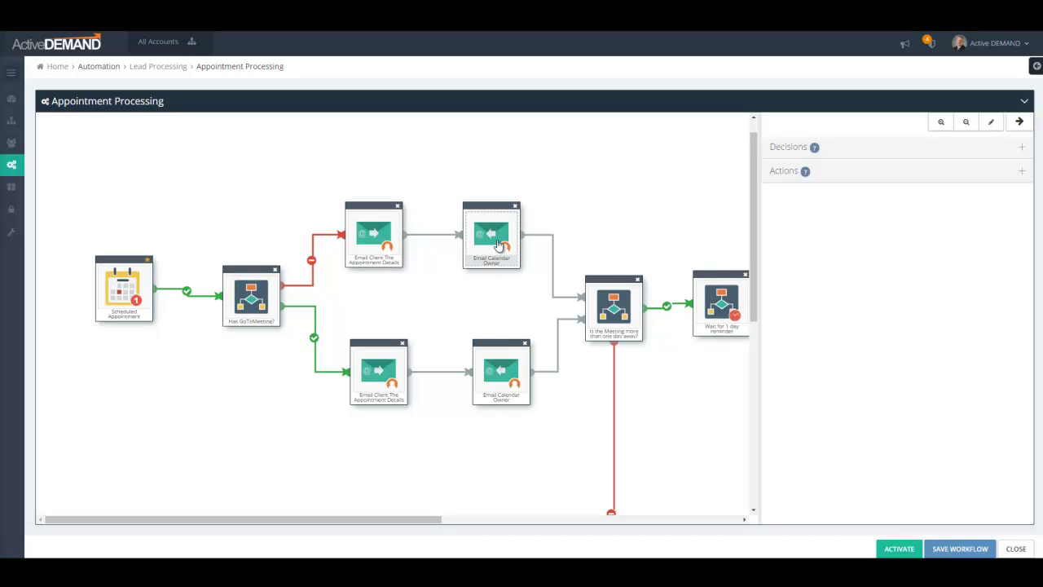
{"action": "left_click", "coordinate": [367, 230]}
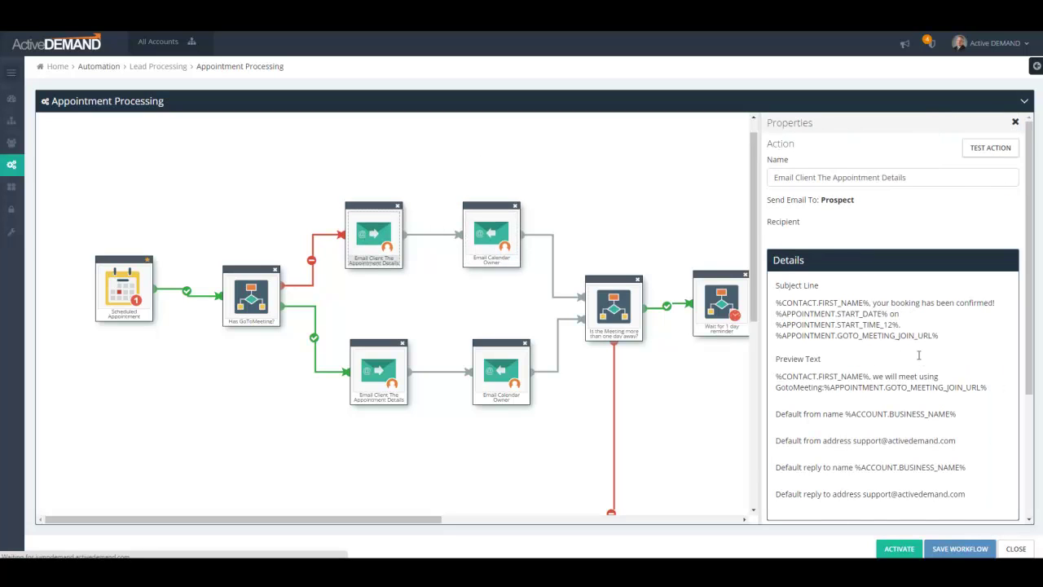
{"action": "scroll", "coordinate": [833, 419], "scroll_direction": "down", "scroll_amount": 3}
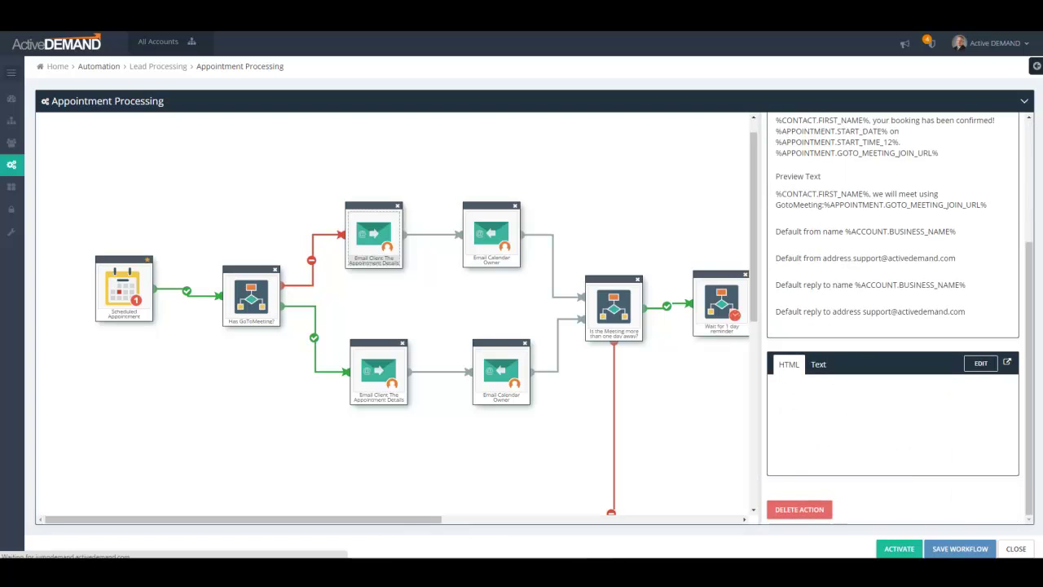
{"action": "left_click", "coordinate": [322, 491]}
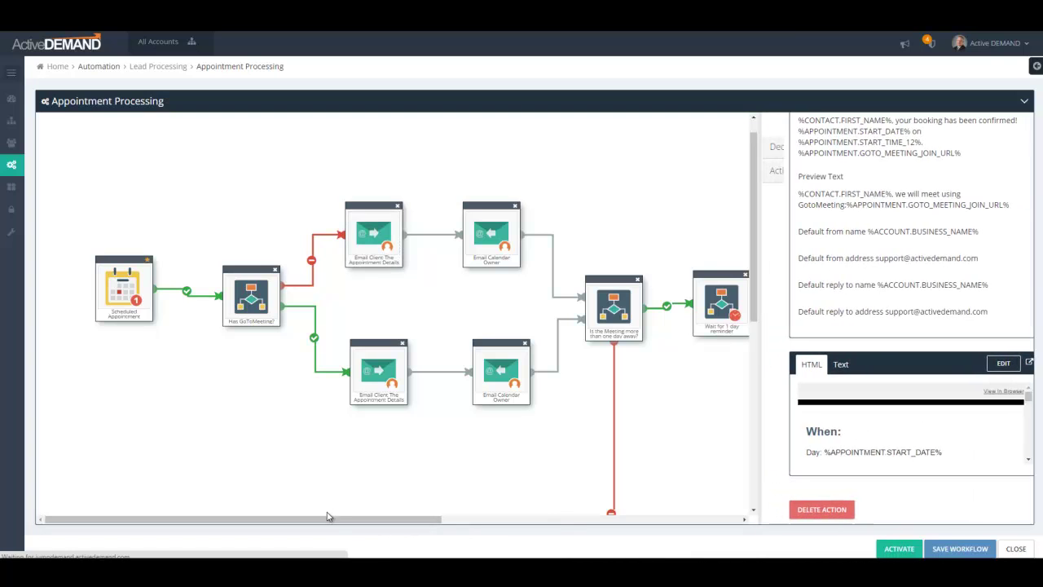
- Examine the workflow's one-day reminder, cancellation and one-hour reminder branches through to the final emails
{"action": "left_click_drag", "start_coordinate": [342, 522], "coordinate": [511, 522]}
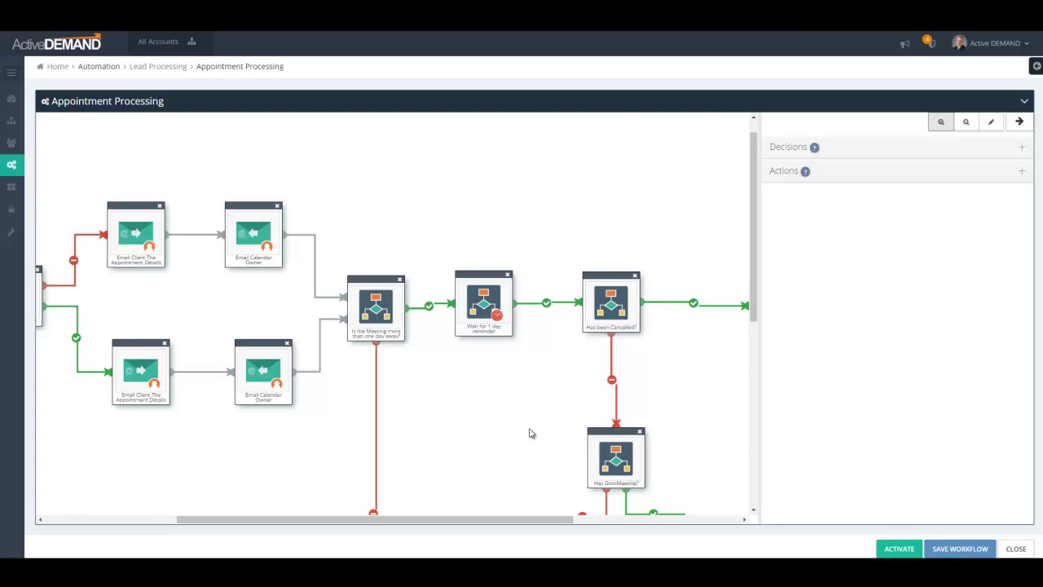
{"action": "left_click_drag", "start_coordinate": [493, 519], "coordinate": [548, 519]}
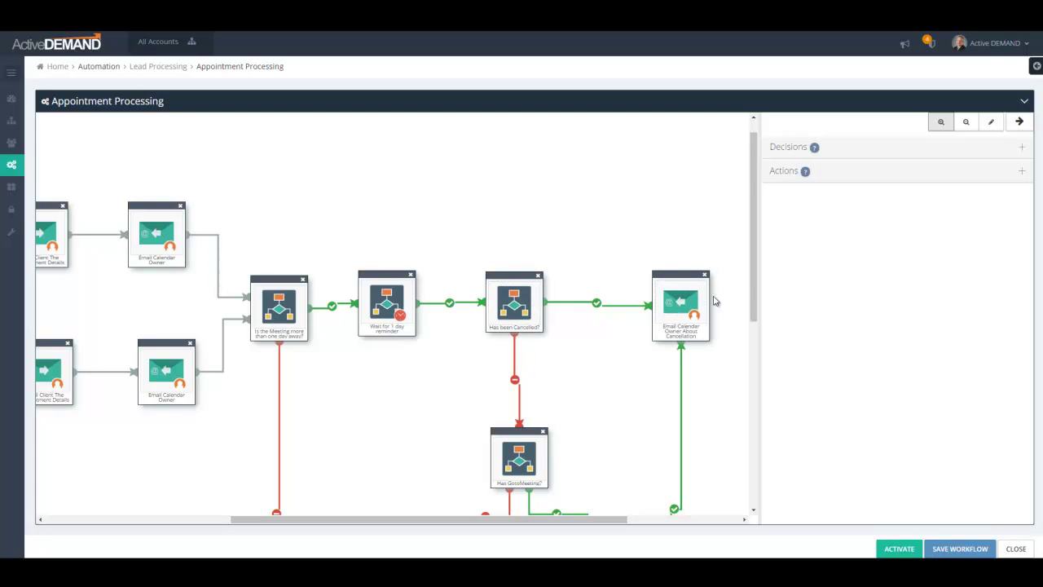
{"action": "left_click_drag", "start_coordinate": [757, 277], "coordinate": [754, 351]}
{"action": "left_click_drag", "start_coordinate": [748, 299], "coordinate": [771, 384]}
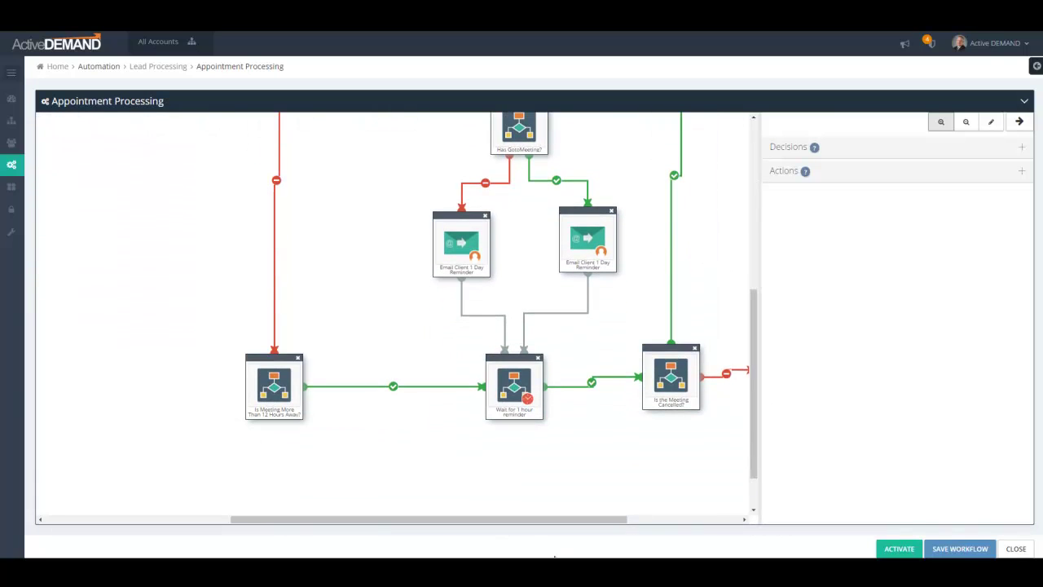
{"action": "left_click_drag", "start_coordinate": [573, 521], "coordinate": [689, 519]}
- View the decisions and actions available for the workflow and return to its starting part
{"action": "left_click", "coordinate": [866, 147]}
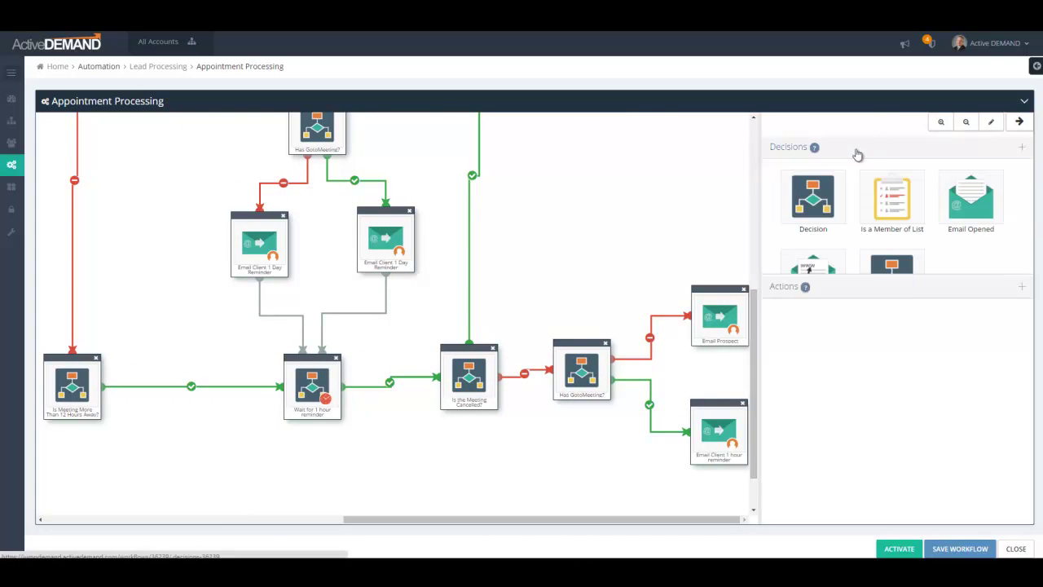
{"action": "left_click", "coordinate": [911, 349]}
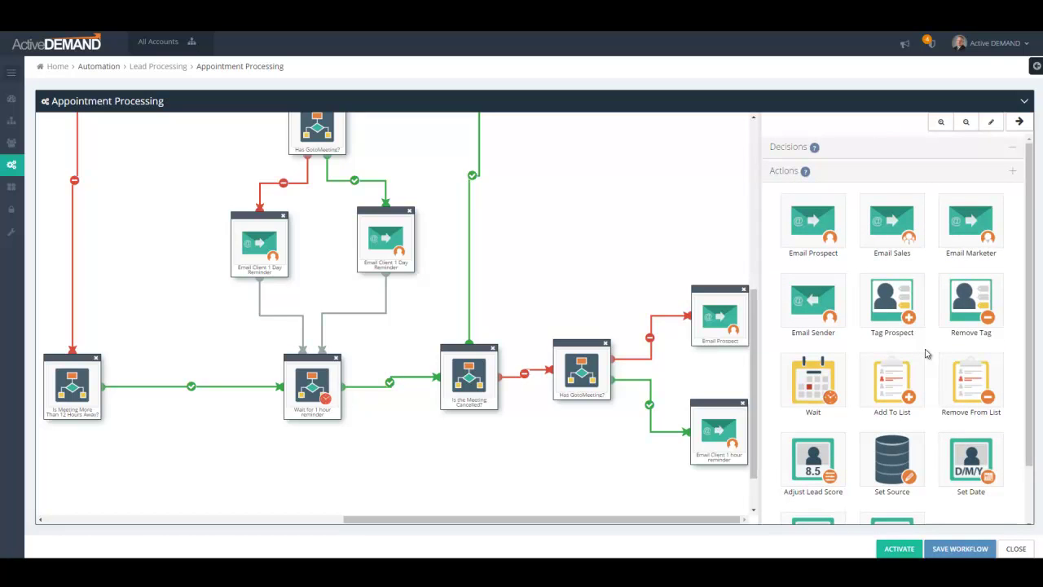
{"action": "left_click_drag", "start_coordinate": [438, 519], "coordinate": [298, 528]}
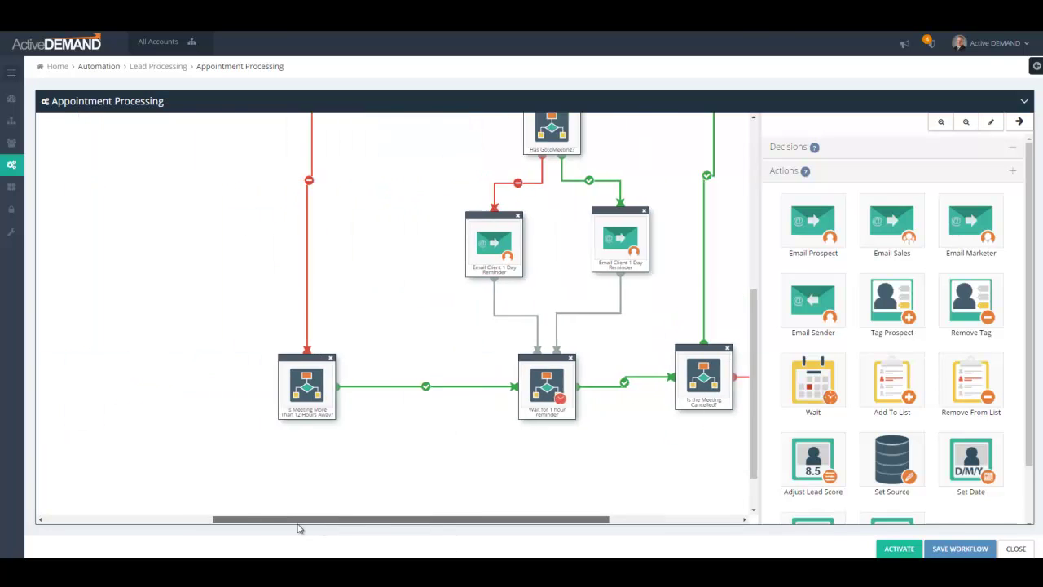
{"action": "left_click_drag", "start_coordinate": [752, 354], "coordinate": [777, 152]}
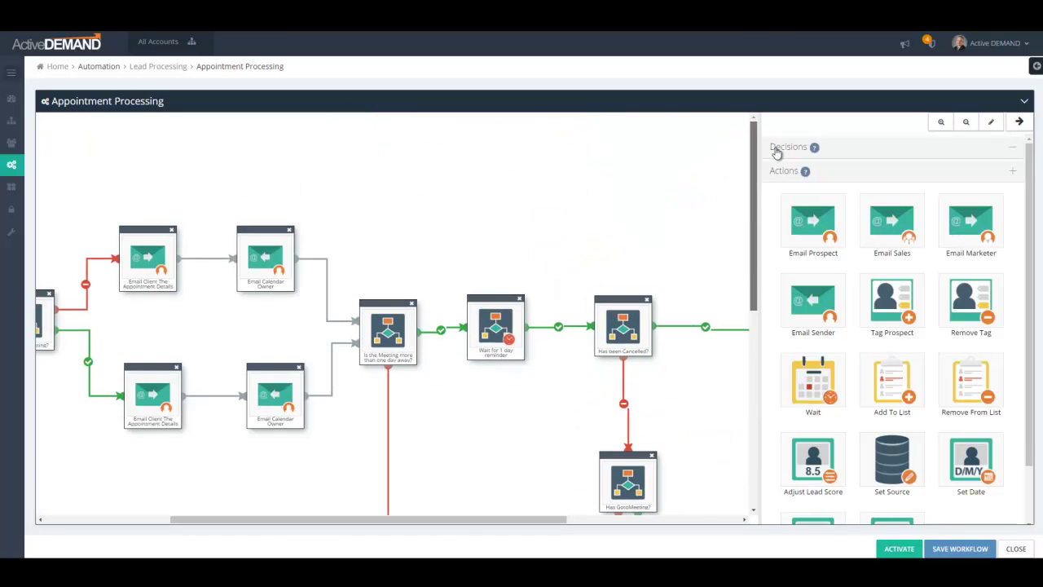
{"action": "left_click_drag", "start_coordinate": [456, 524], "coordinate": [268, 530]}
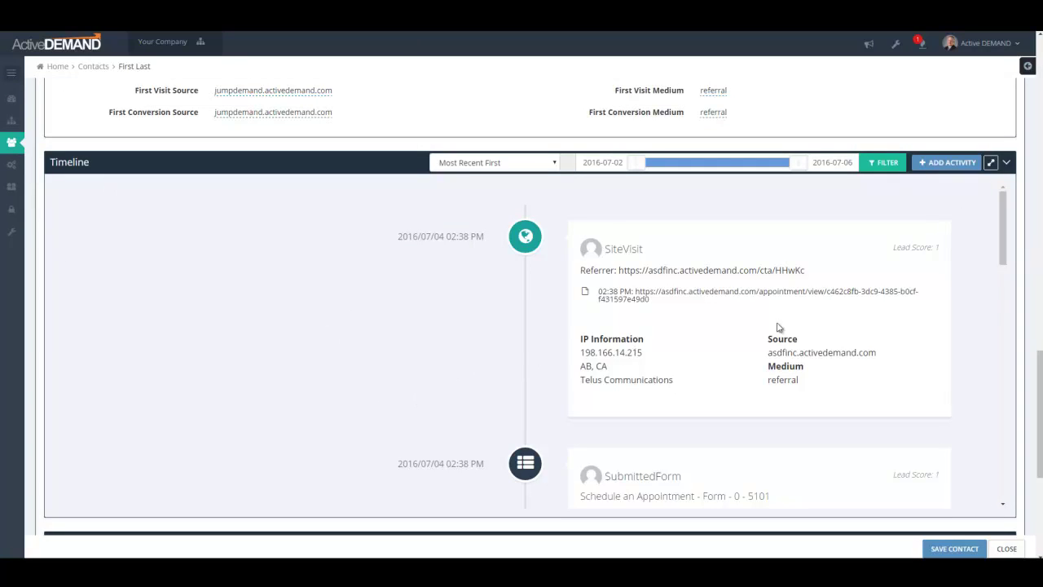
- Review the submitted form and Appointment entries in the test contact's timeline
{"action": "scroll", "coordinate": [1002, 236], "scroll_direction": "down", "scroll_amount": 2}
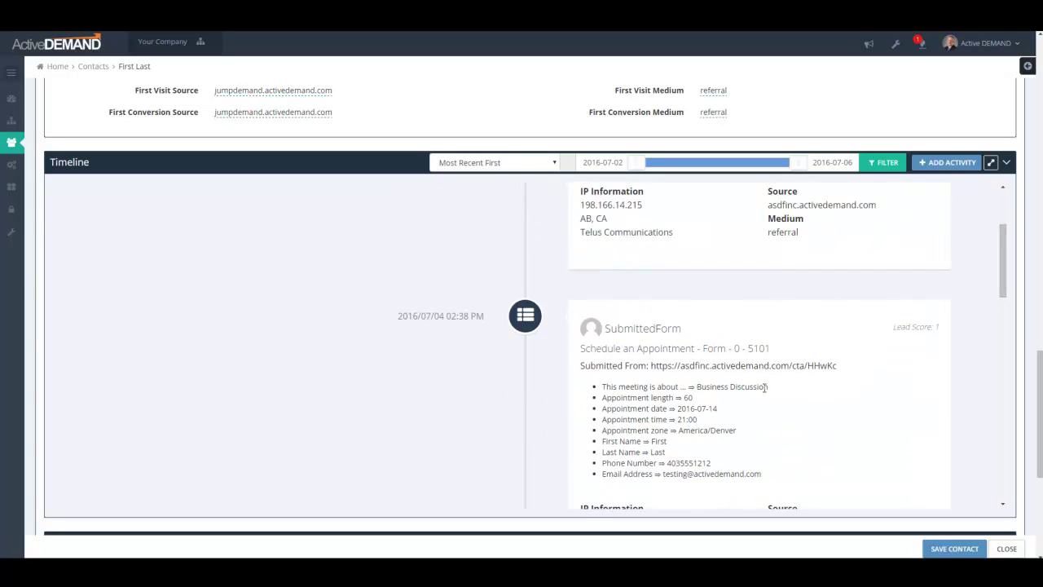
{"action": "scroll", "coordinate": [765, 386], "scroll_direction": "down", "scroll_amount": 1}
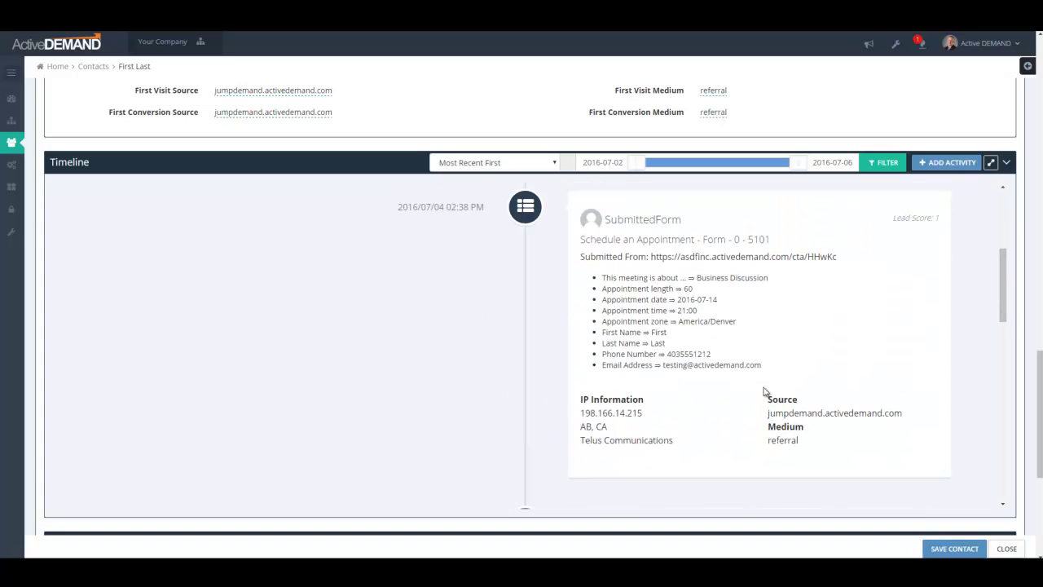
{"action": "scroll", "coordinate": [764, 392], "scroll_direction": "down", "scroll_amount": 3}
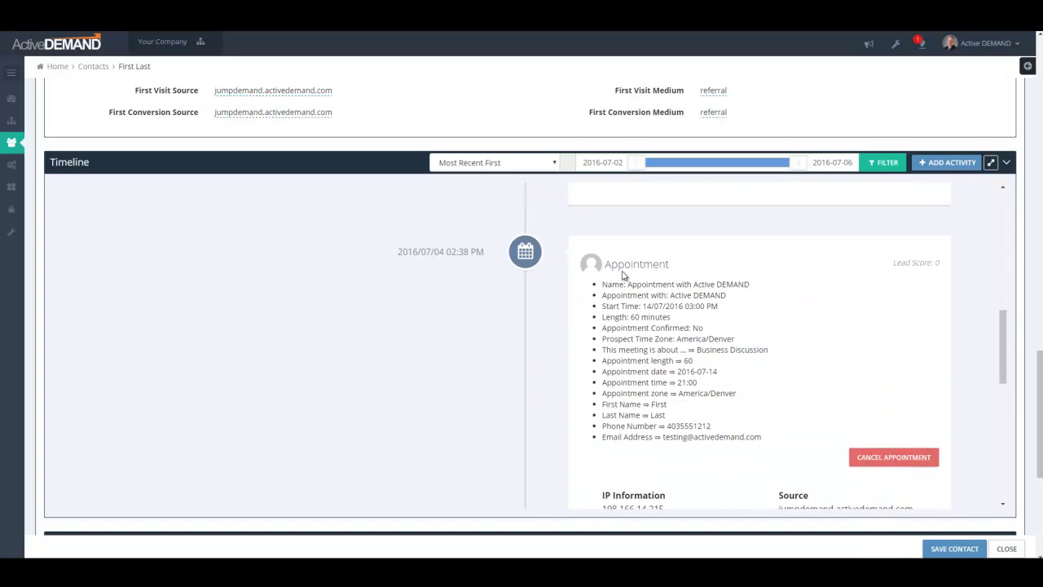
{"action": "left_click_drag", "start_coordinate": [706, 319], "coordinate": [637, 339]}
{"action": "left_click", "coordinate": [463, 343]}
{"action": "scroll", "coordinate": [346, 265], "scroll_direction": "down", "scroll_amount": 1}
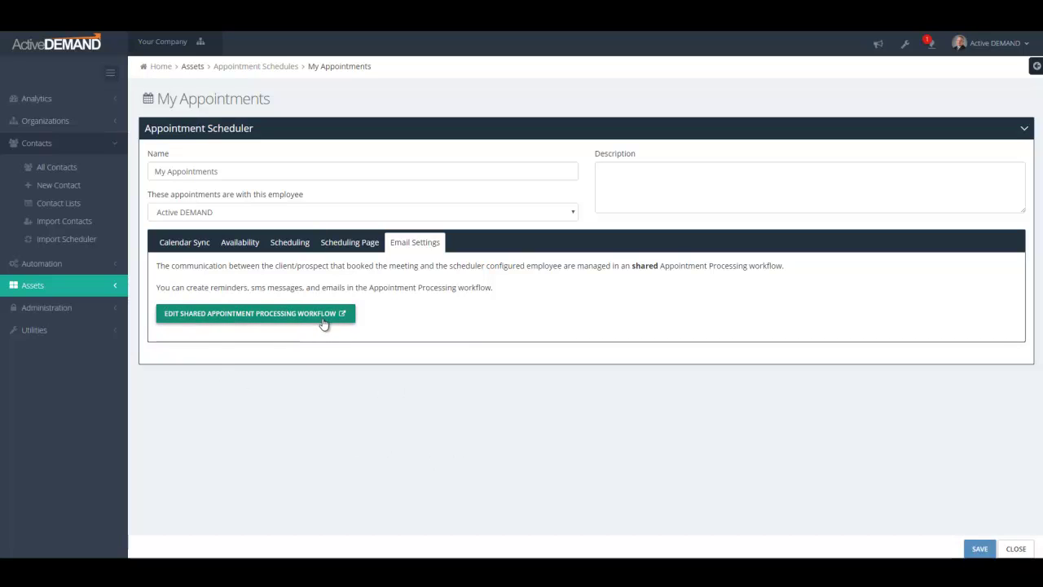
- Show the Automation section's entries from the My Appointments scheduler
{"action": "left_click", "coordinate": [41, 263]}
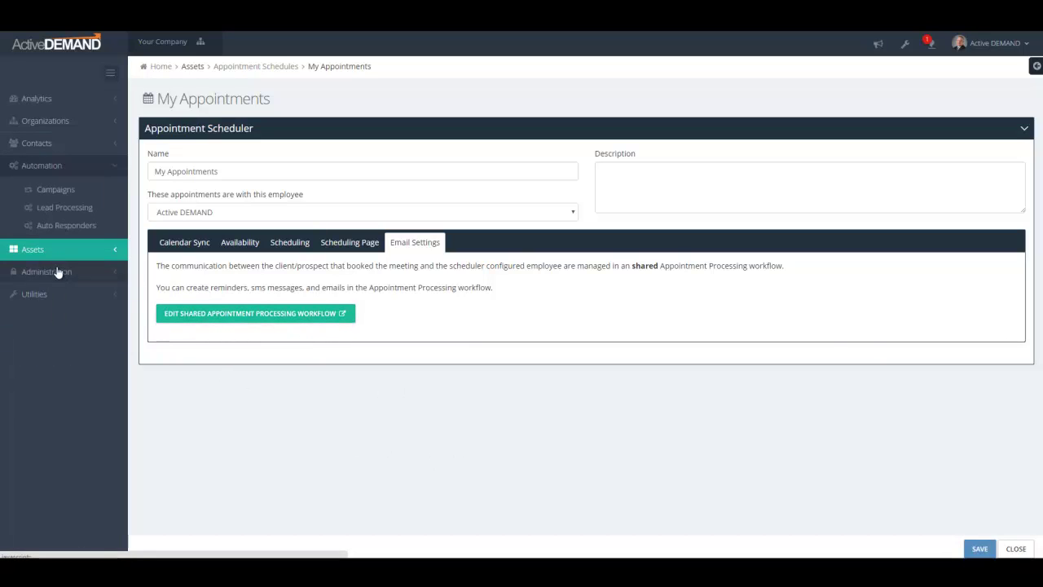